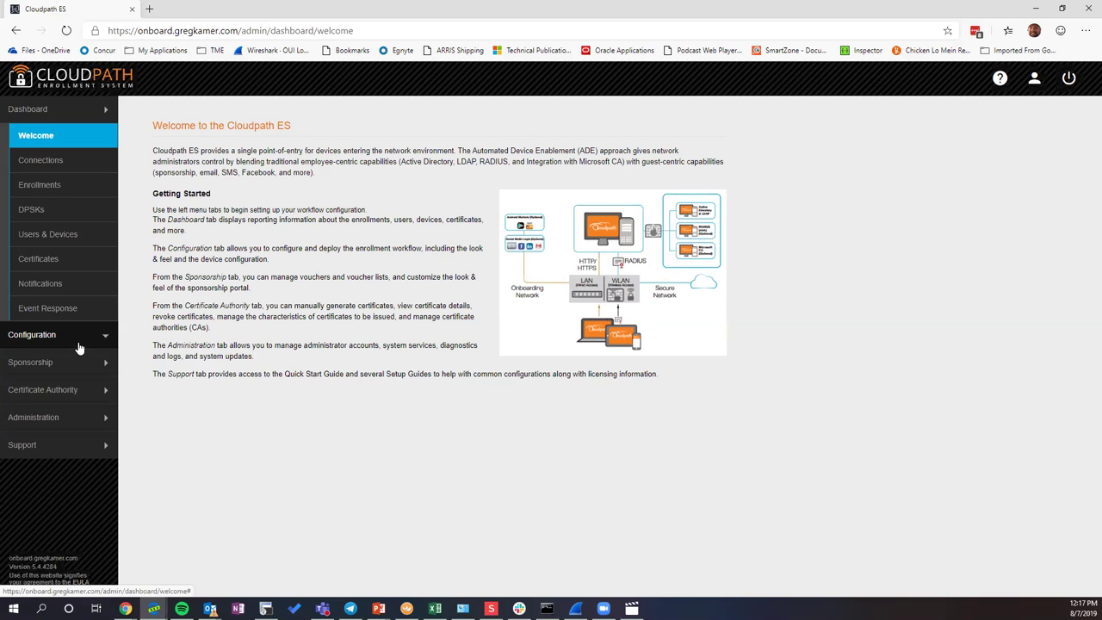
Open the workflows configuration, signing in with the administrator's e-mail and account password.
left_click(34, 337)
left_click(80, 162)
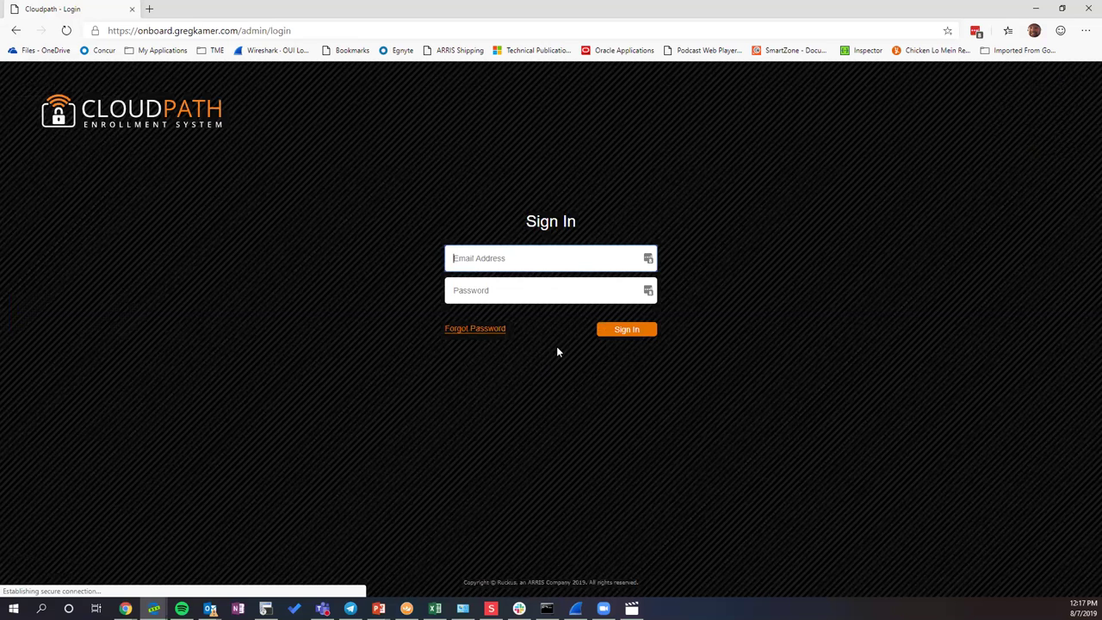
left_click(534, 261)
type("greg")
key("Tab")
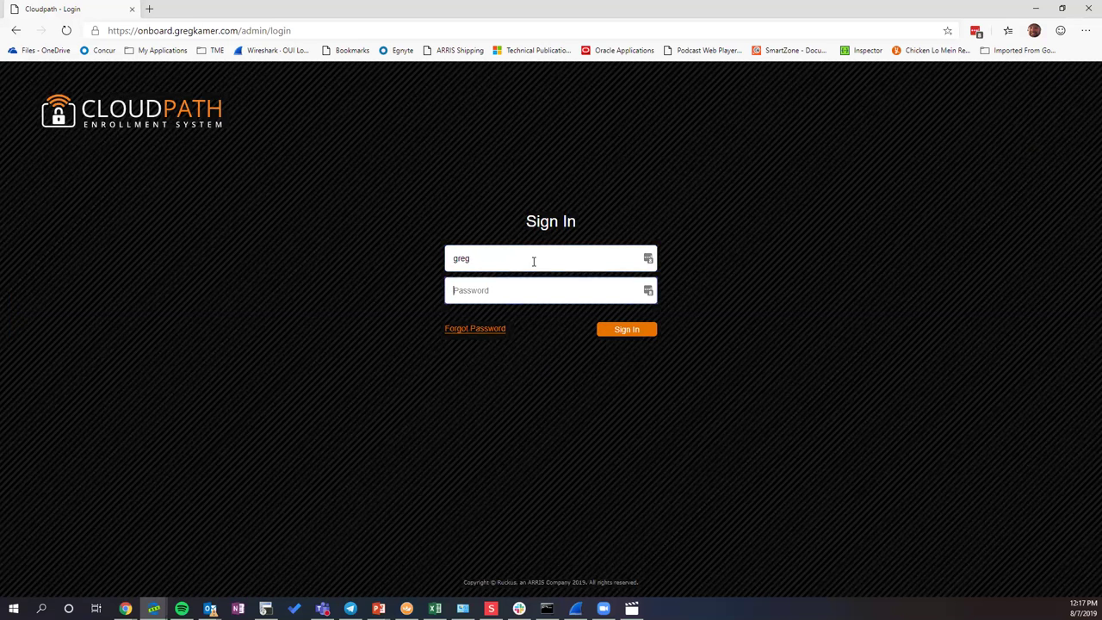
type("•••••••••")
key("Return")
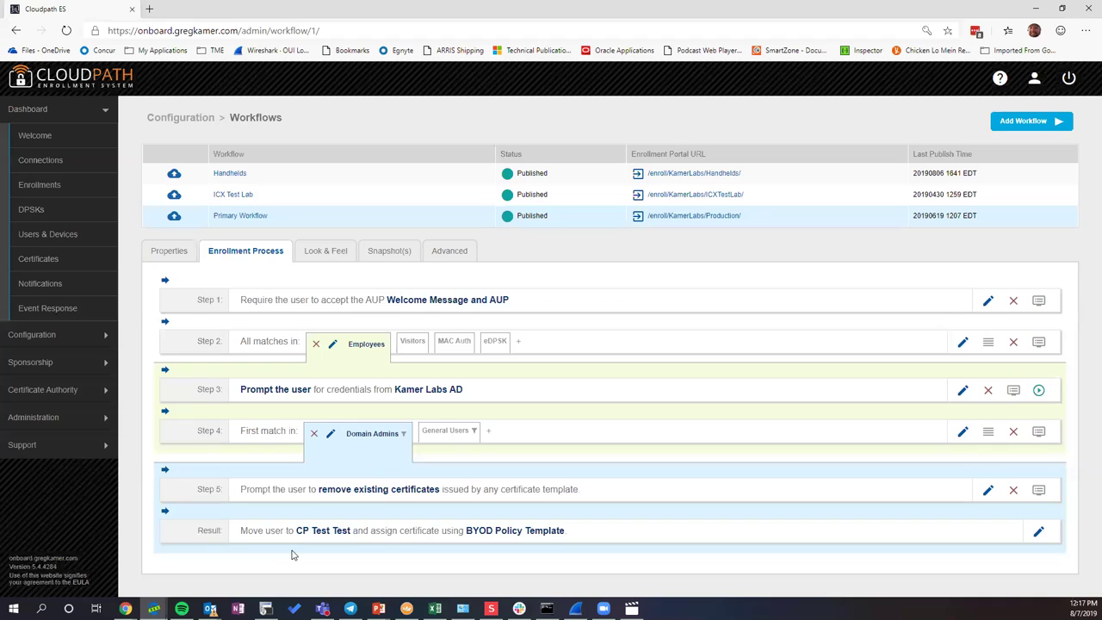
Start an enrollment in the Primary Workflow's portal with the terms accepted and choose the Household option.
left_click(676, 226)
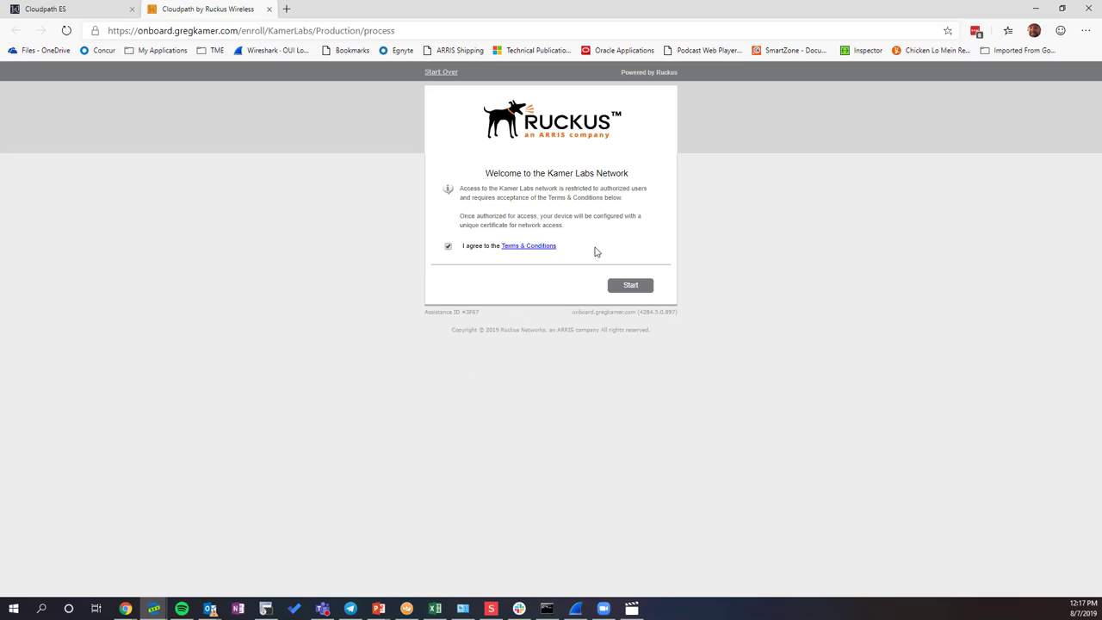
left_click(624, 290)
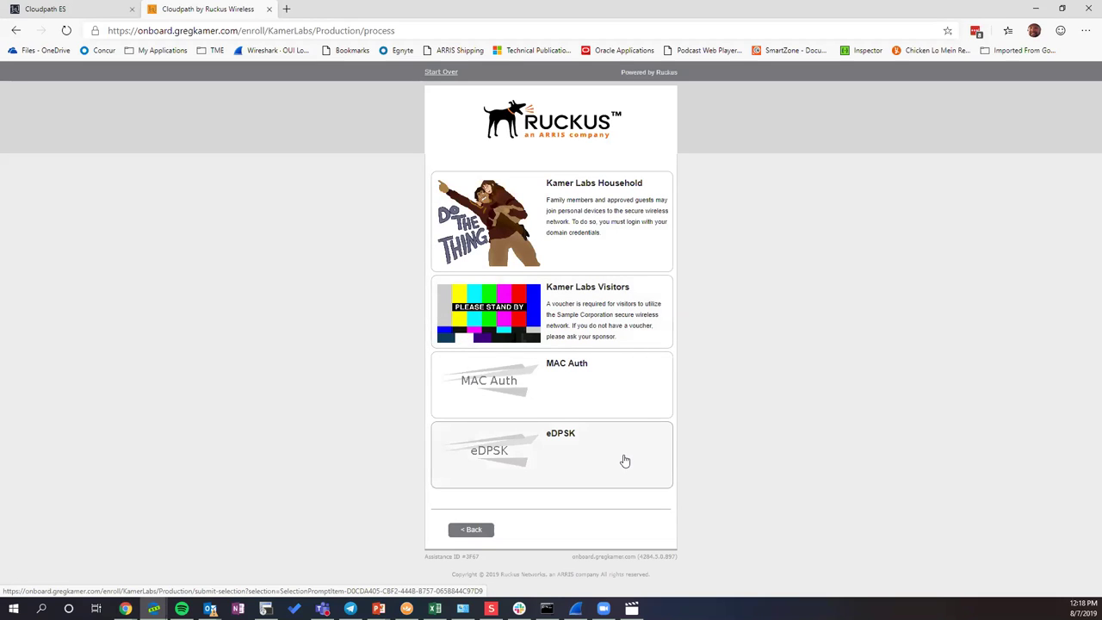
left_click(629, 253)
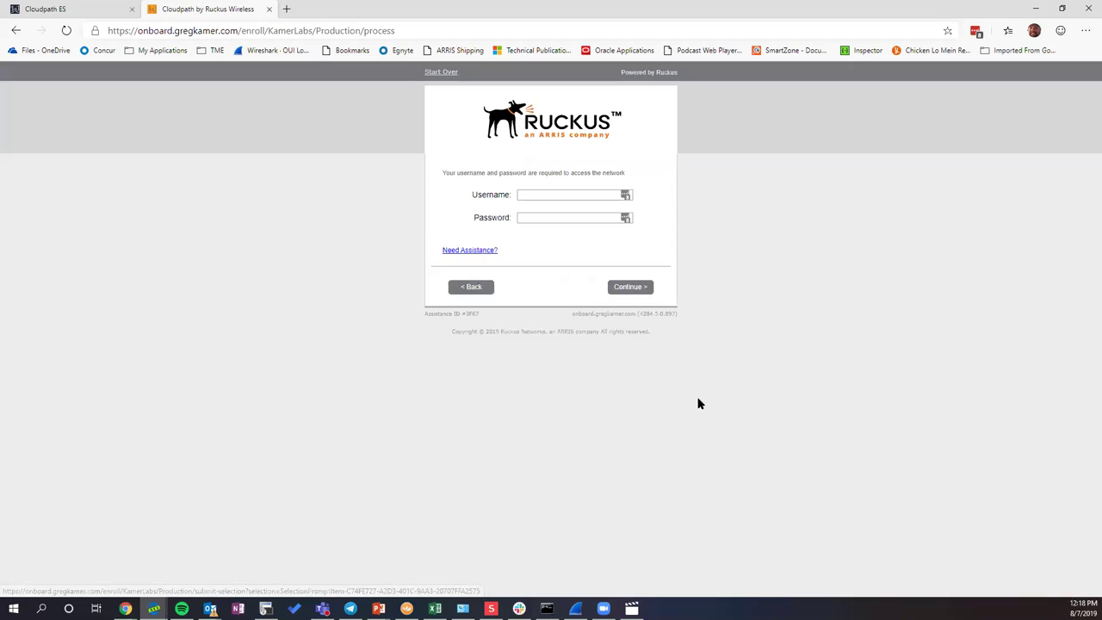
Log in to the enrollment portal with the username and password, and continue past the cleanup page keeping all existing certificates.
left_click(601, 196)
type("greg")
key("Tab")
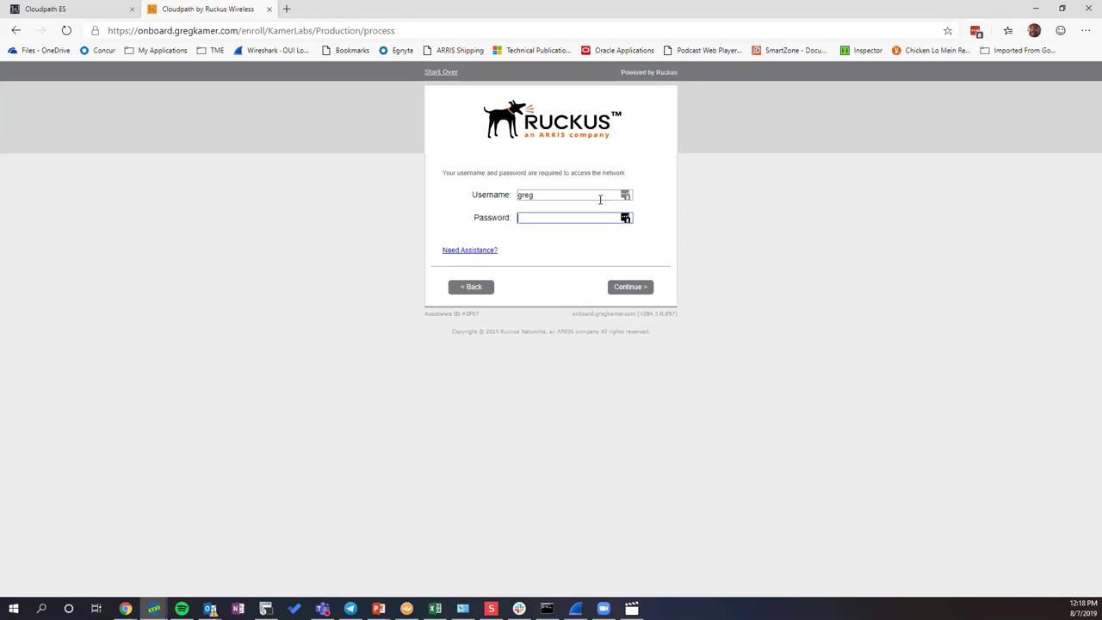
type("********")
key("Return")
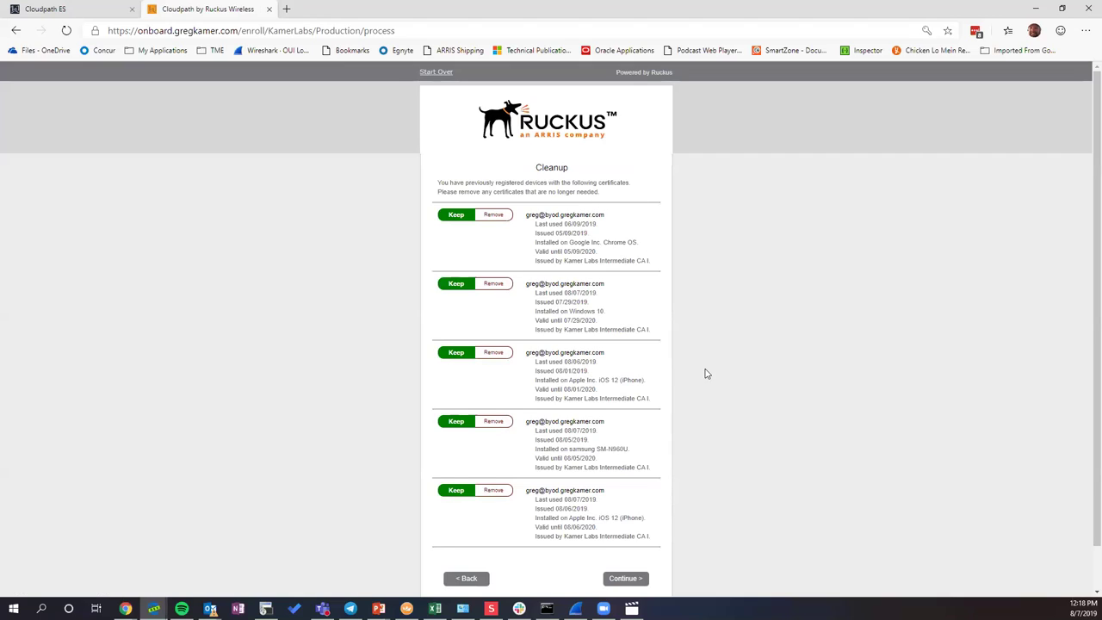
scroll(702, 371, "down", 1)
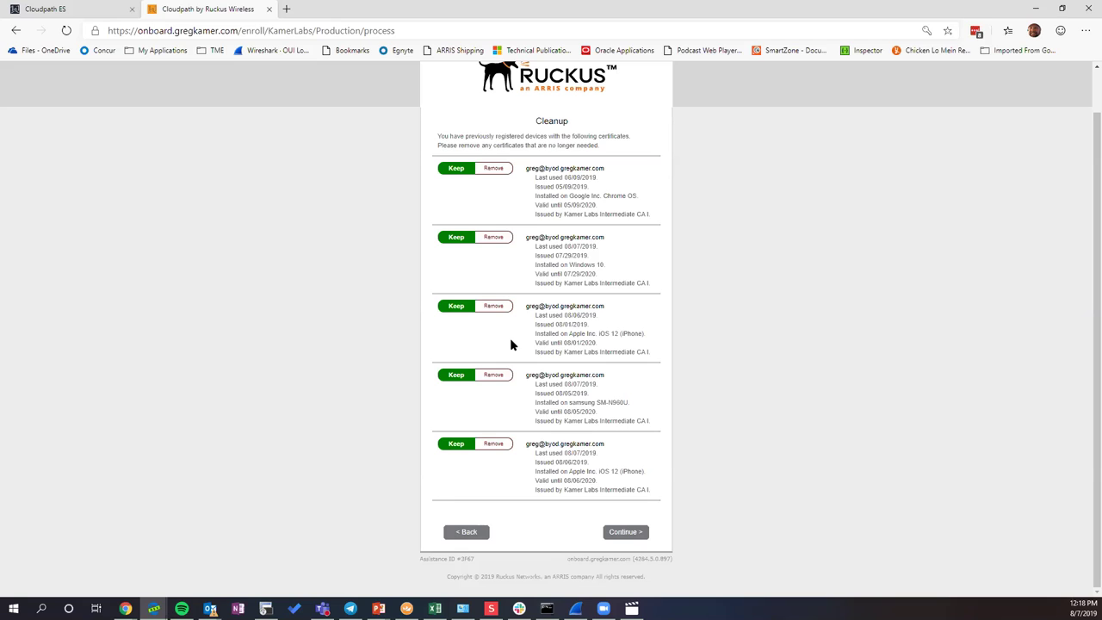
left_click(617, 531)
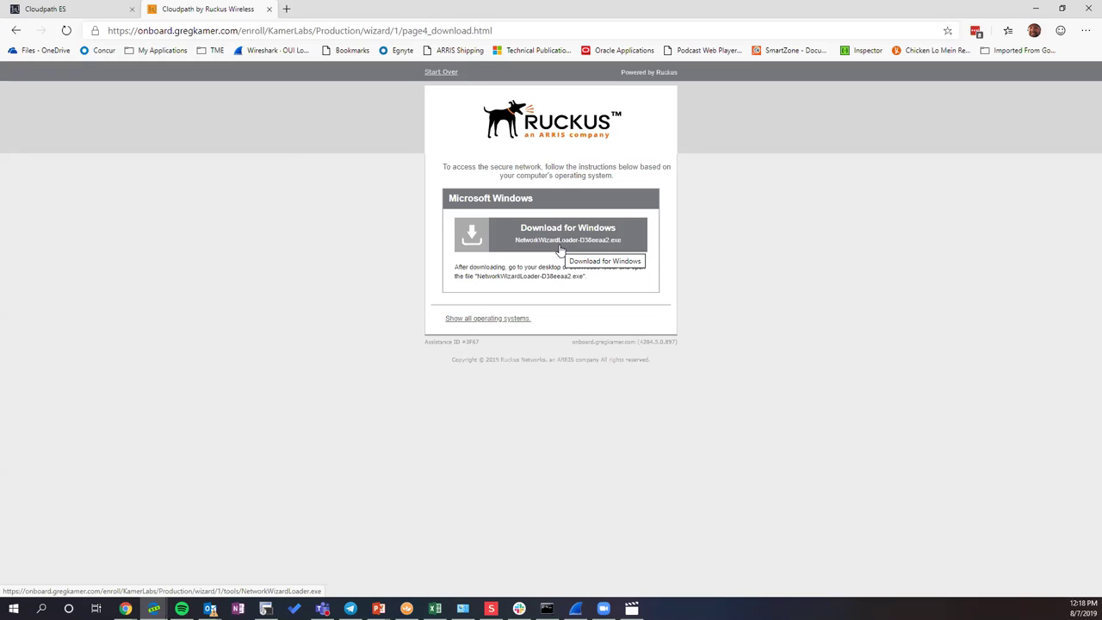
Return to the Cloudpath admin page and open the CP Test Test device configuration used in the workflow's result.
left_click(68, 7)
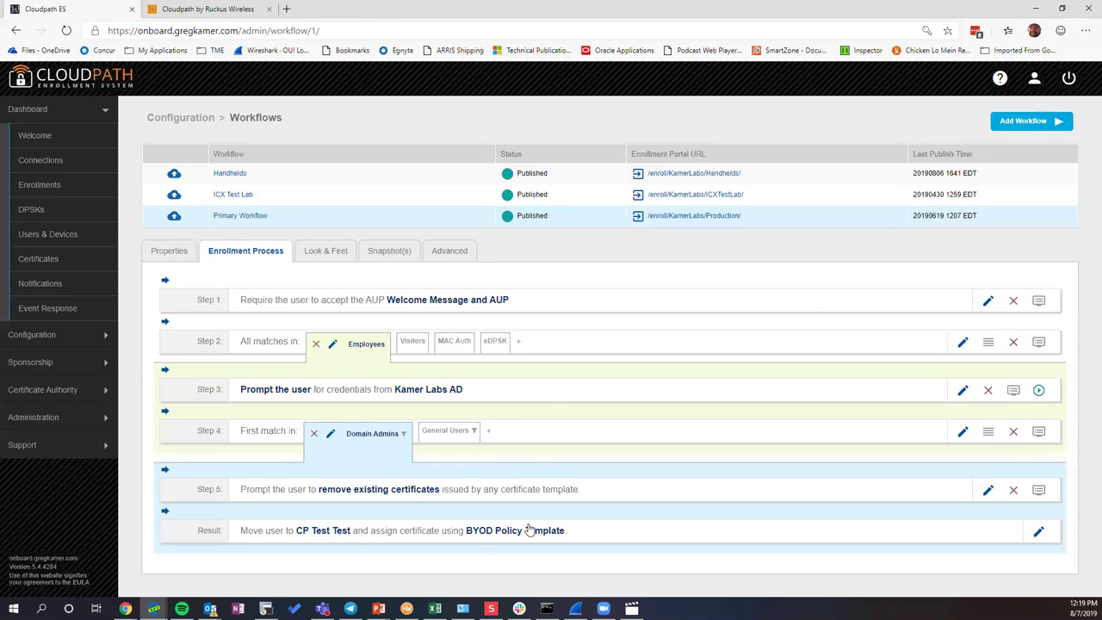
mouse_move(336, 533)
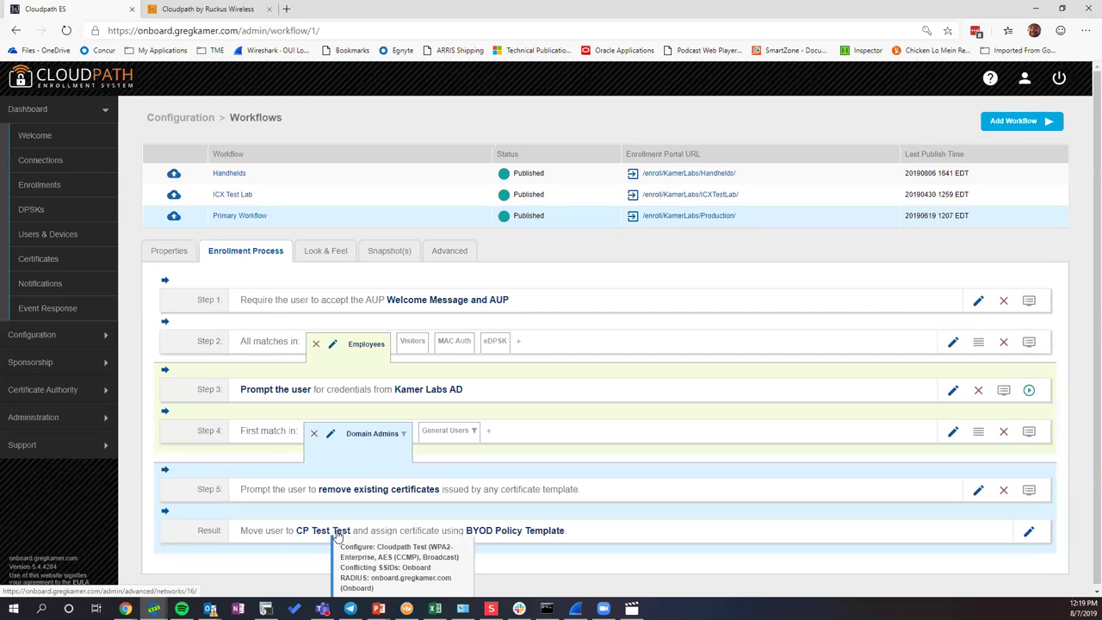
left_click(336, 533)
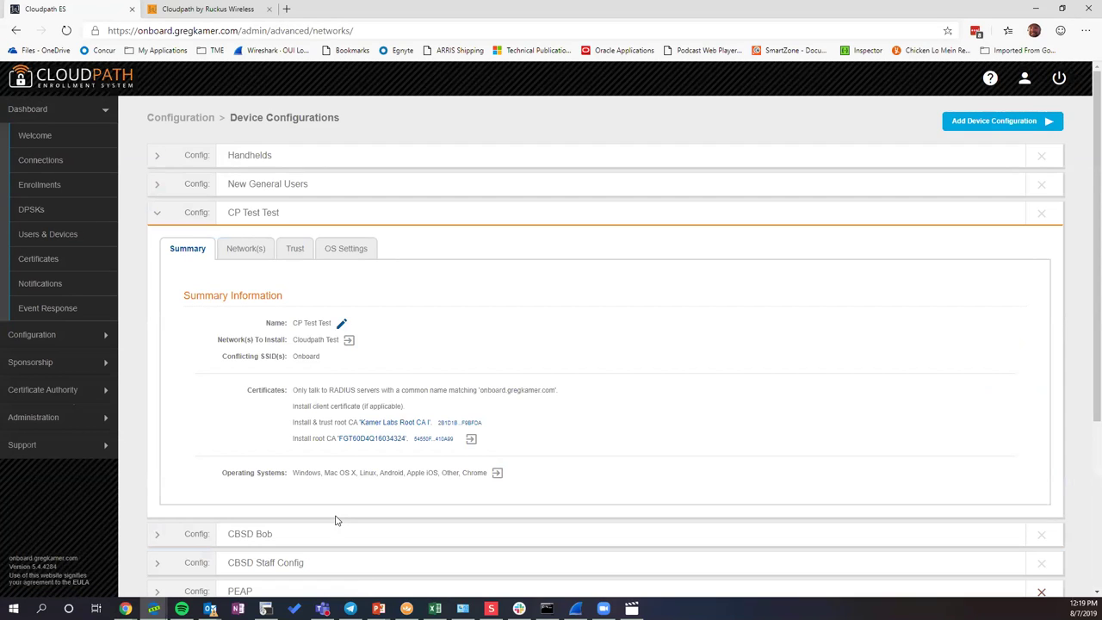
Examine the CP Test Test configuration's networks to install, its Wi-Fi and web browser trust certificates, and its OS settings.
left_click(245, 255)
scroll(450, 327, "down", 1)
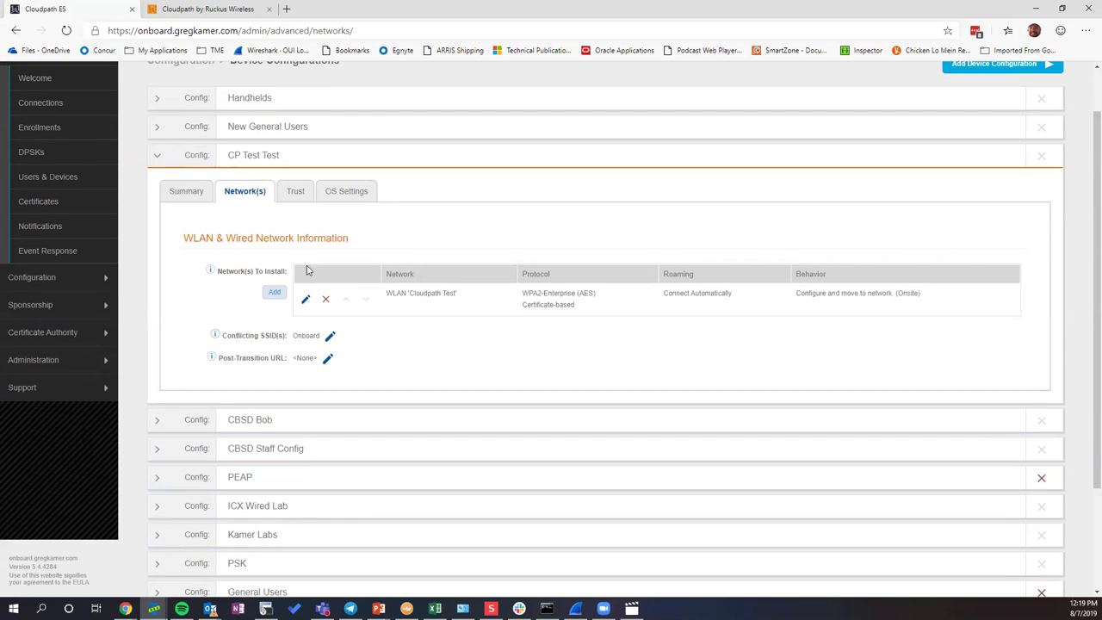
left_click_drag(474, 295, 384, 302)
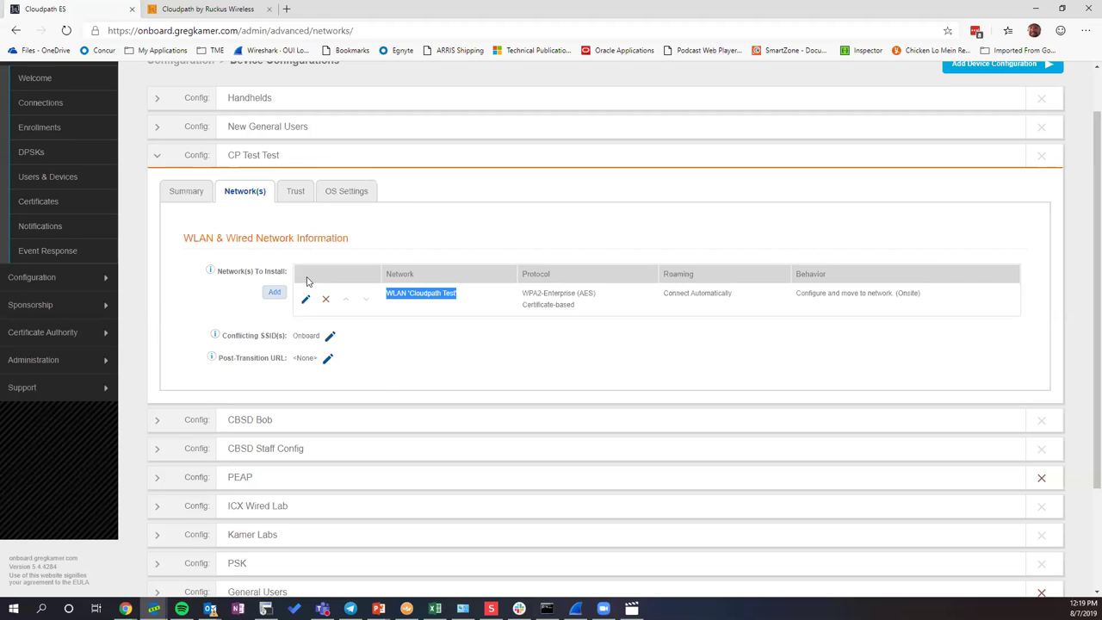
left_click(297, 192)
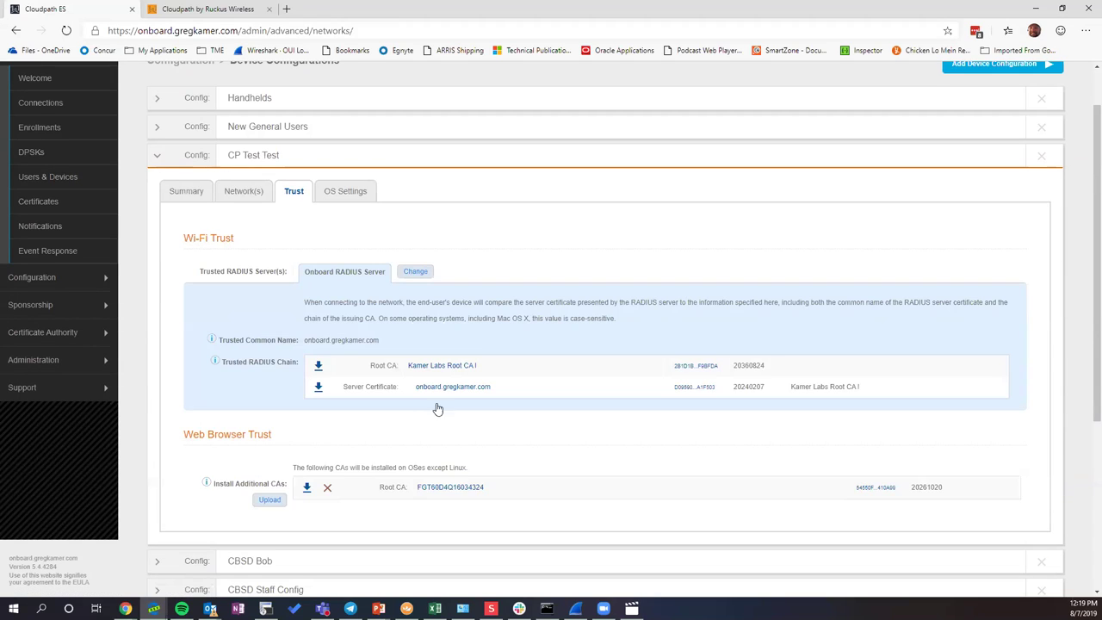
scroll(504, 316, "down", 1)
scroll(608, 327, "up", 1)
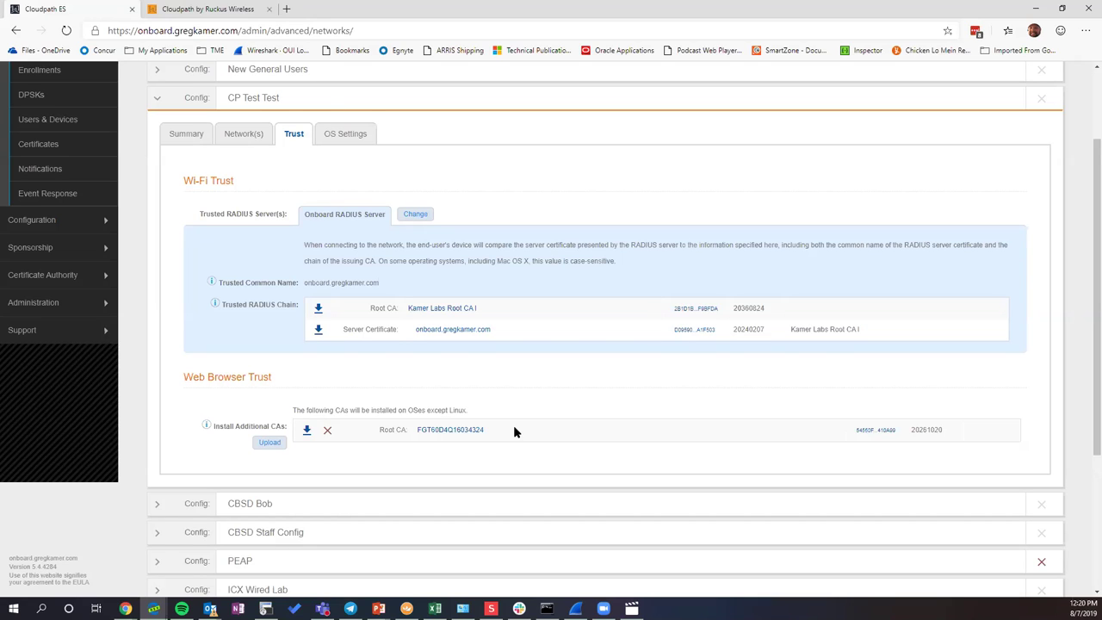
left_click(354, 136)
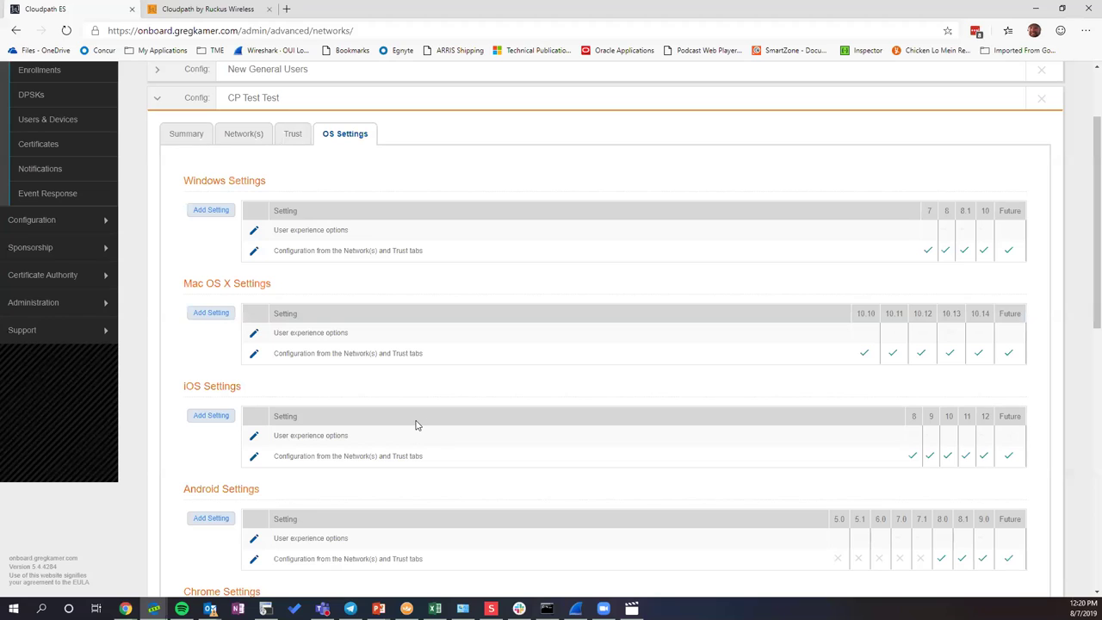
Edit the Windows network and trust configuration to exclude Windows 8 and Windows 8.1.
left_click(254, 257)
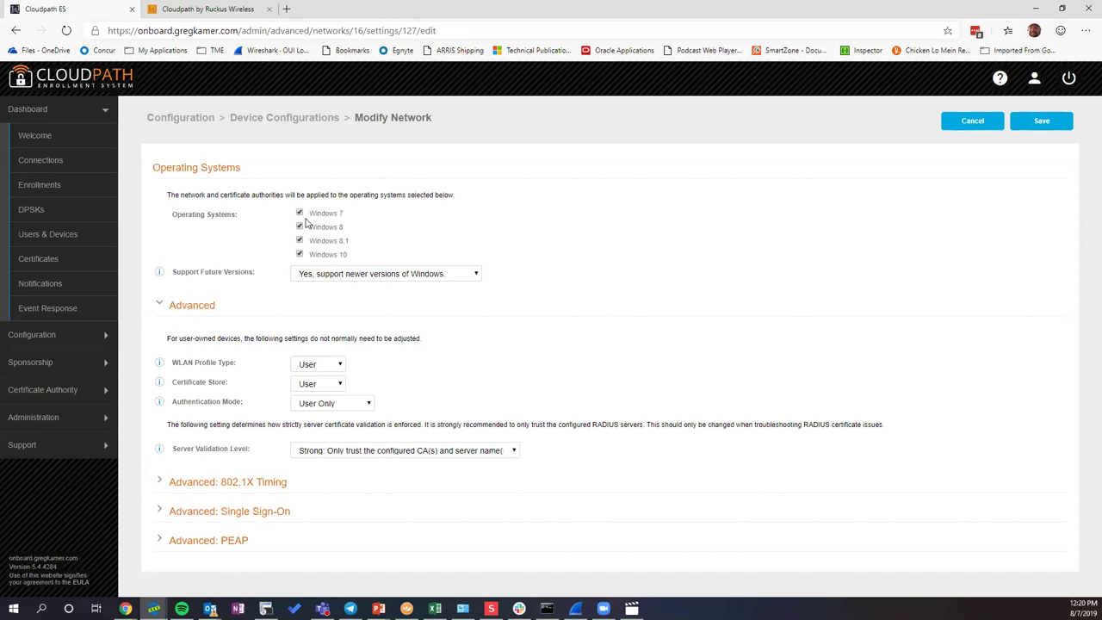
left_click(299, 227)
left_click(299, 241)
Set the WLAN profile type of the Windows configuration to Machine.
left_click(337, 362)
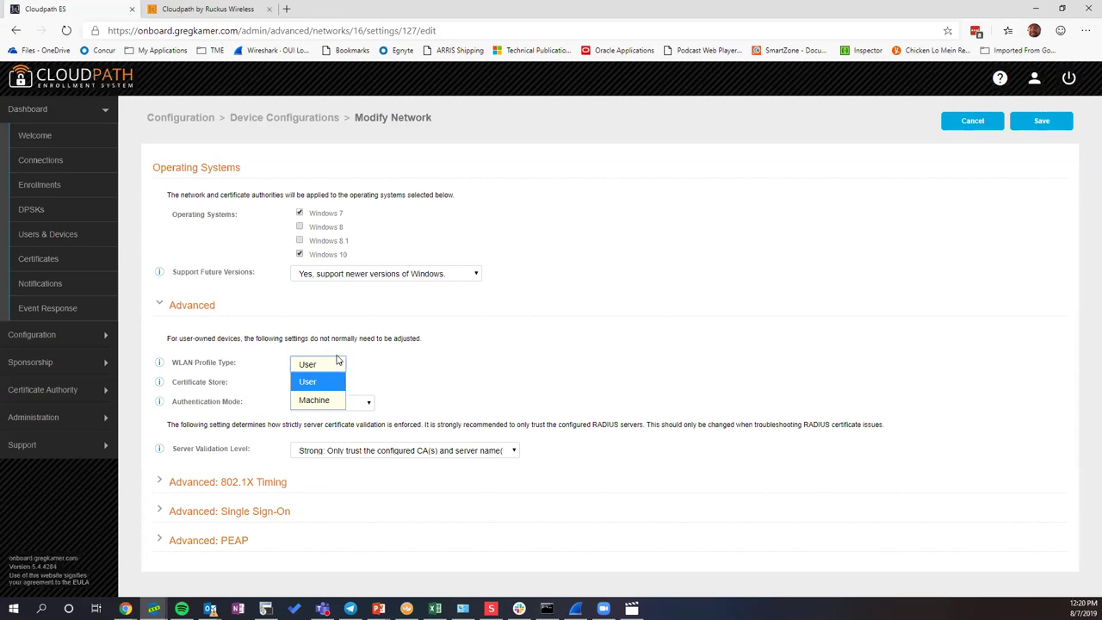
left_click(467, 353)
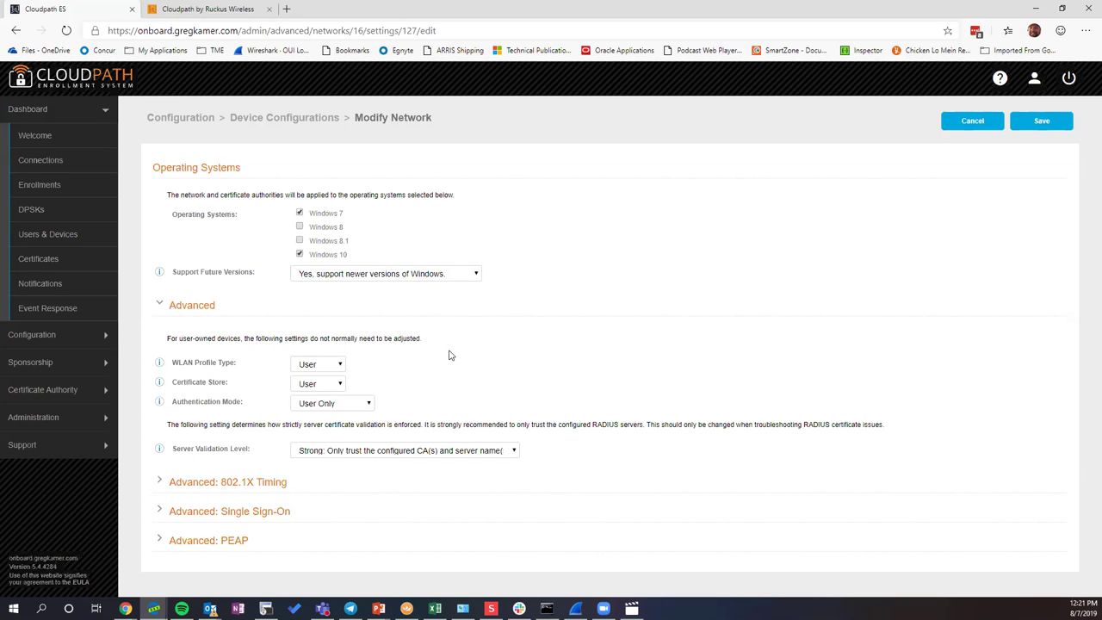
left_click(336, 363)
left_click(334, 393)
left_click(334, 367)
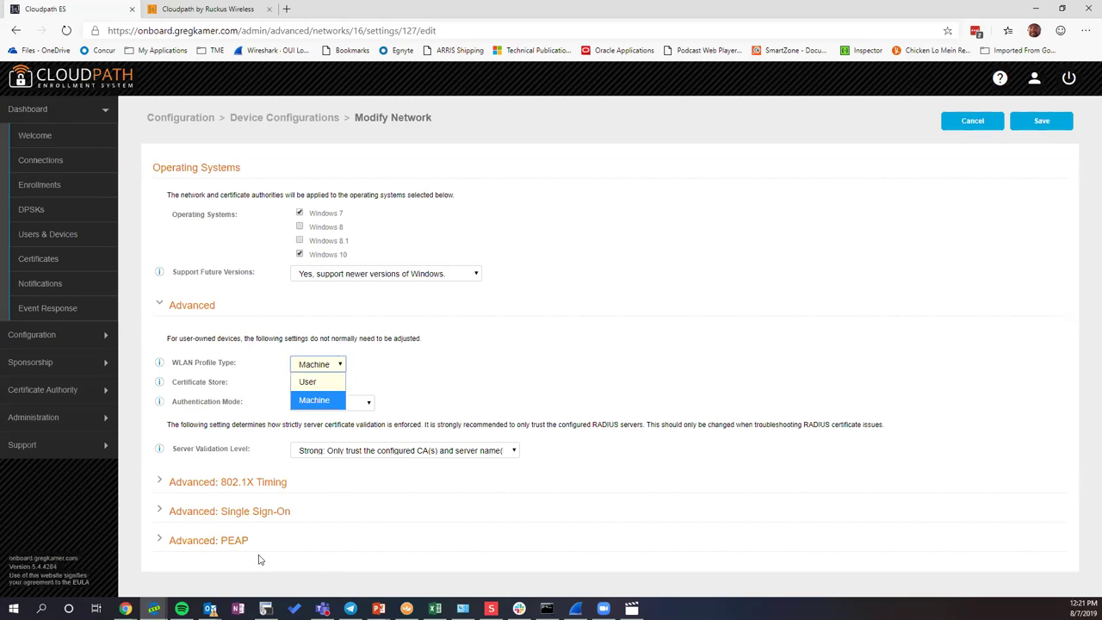
Review the advanced Single Sign-On and PEAP options, and discard all changes to the Windows configuration.
left_click(247, 515)
left_click(248, 514)
scroll(368, 487, "down", 1)
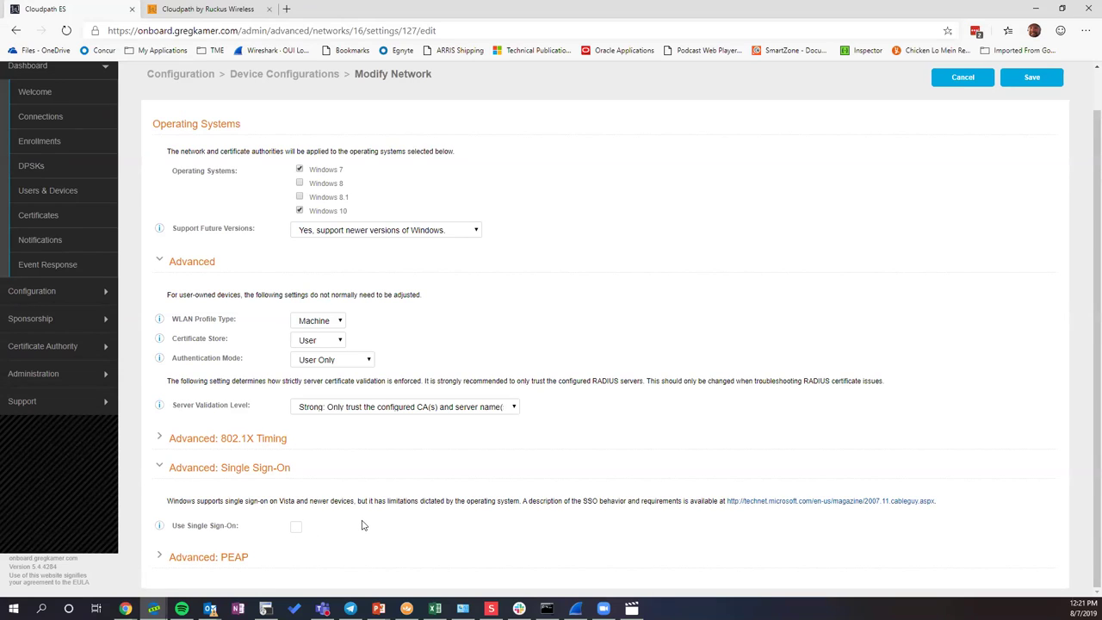
left_click(237, 558)
scroll(398, 511, "down", 1)
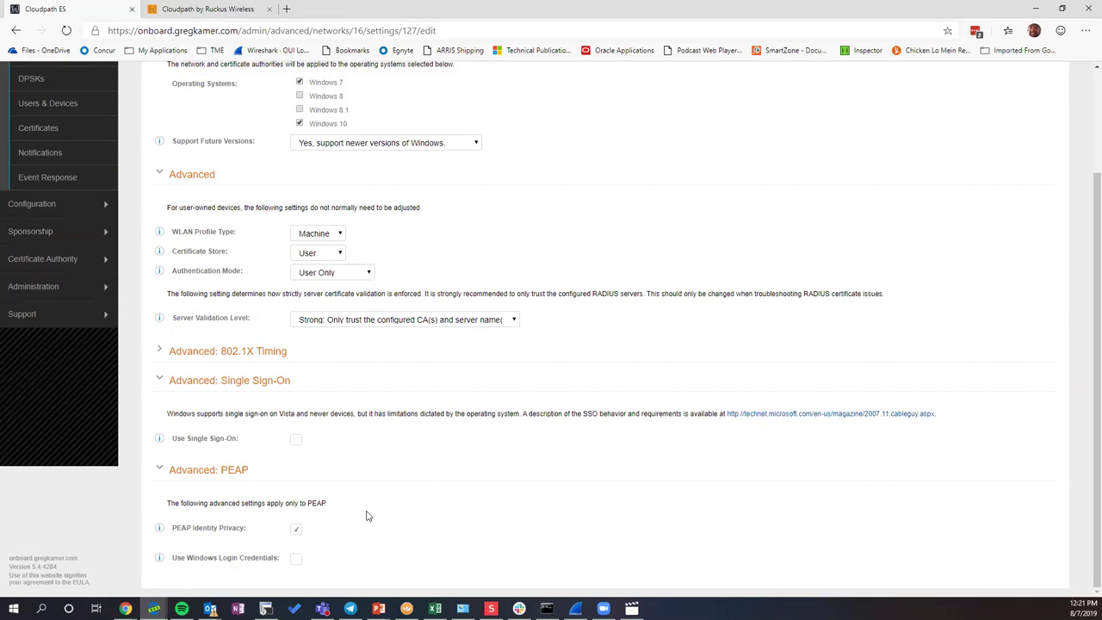
left_click(222, 473)
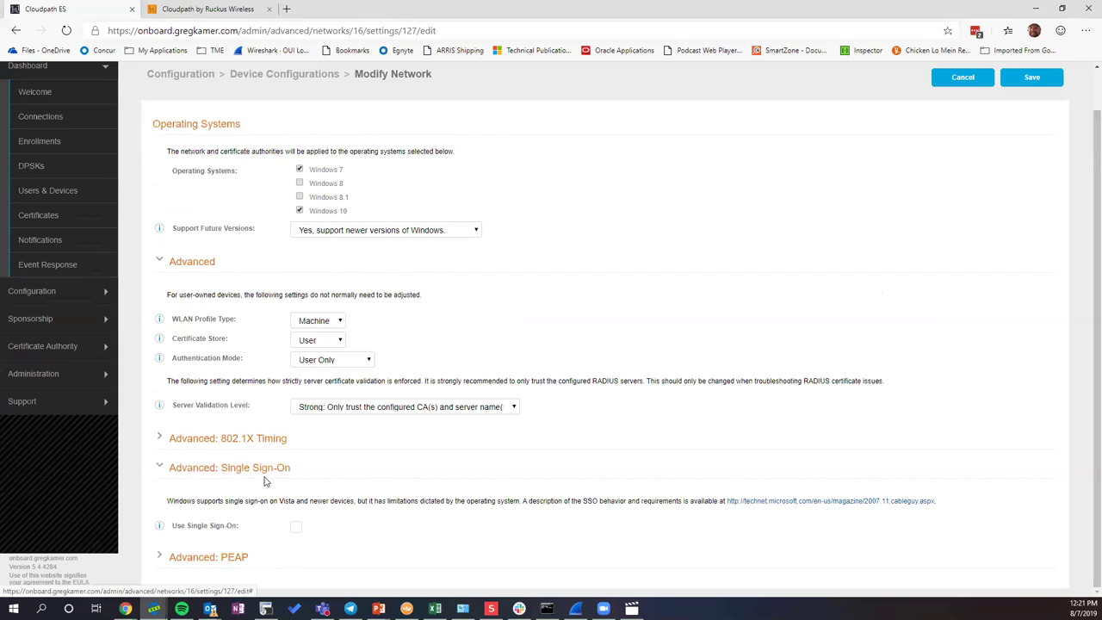
left_click(264, 475)
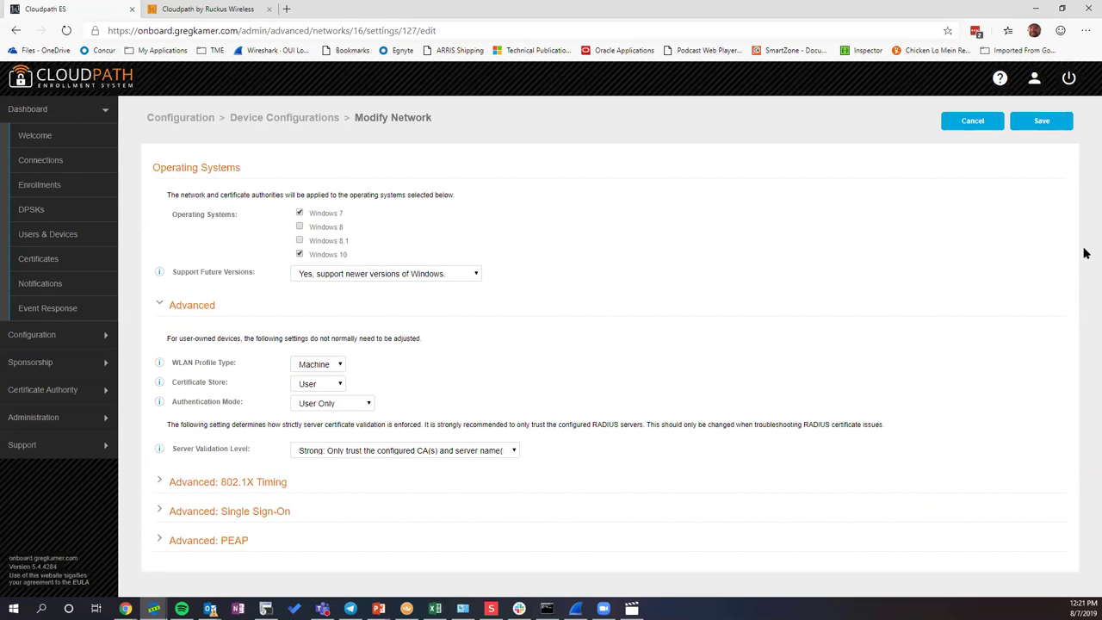
left_click(969, 131)
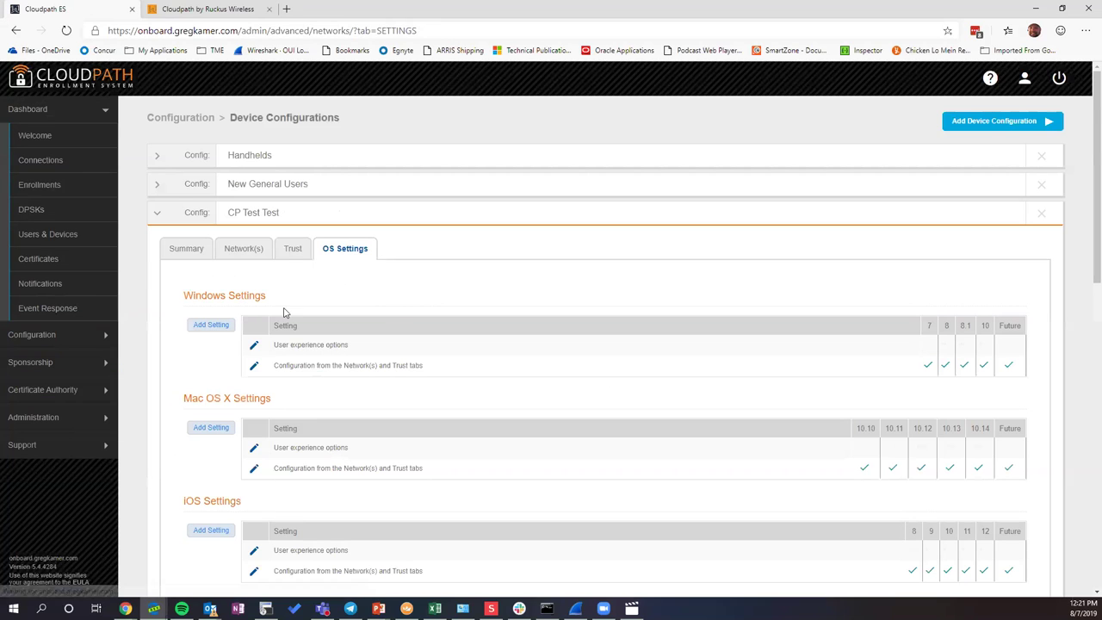
Start adding a Windows setting and examine the available certificate, NAC, software, proxy and general settings, including the Windows Domain choices.
left_click(231, 324)
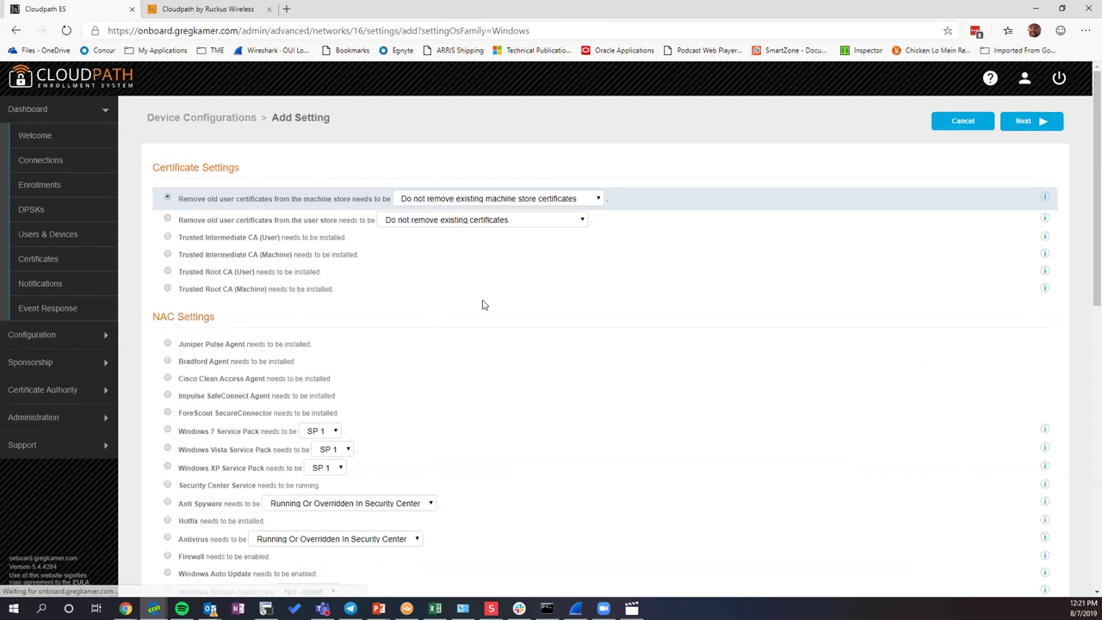
scroll(480, 304, "down", 1)
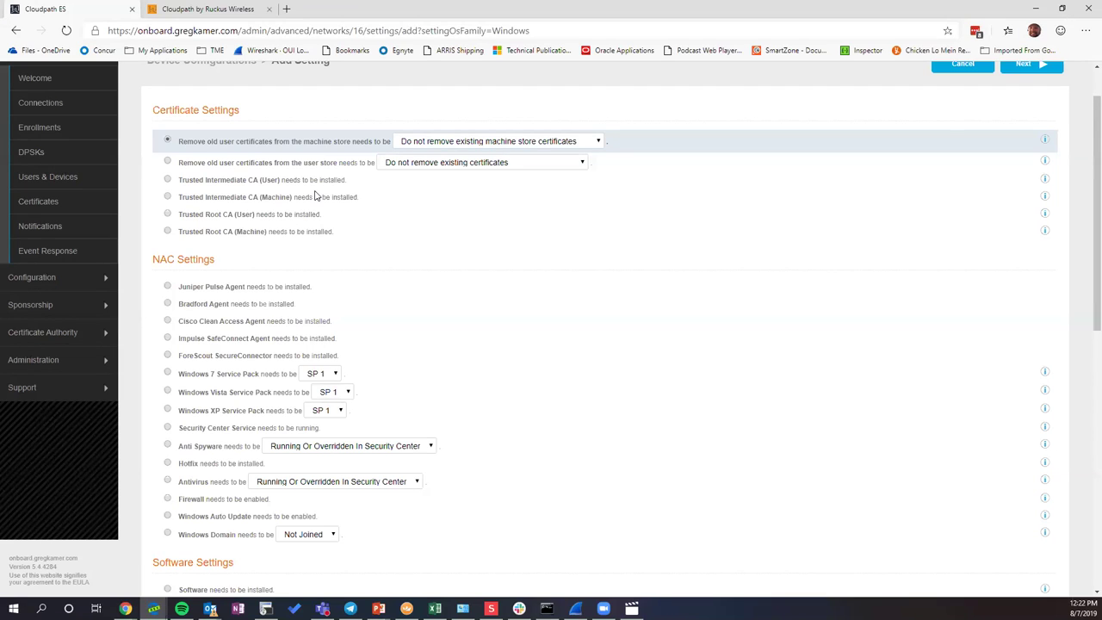
scroll(535, 257, "down", 1)
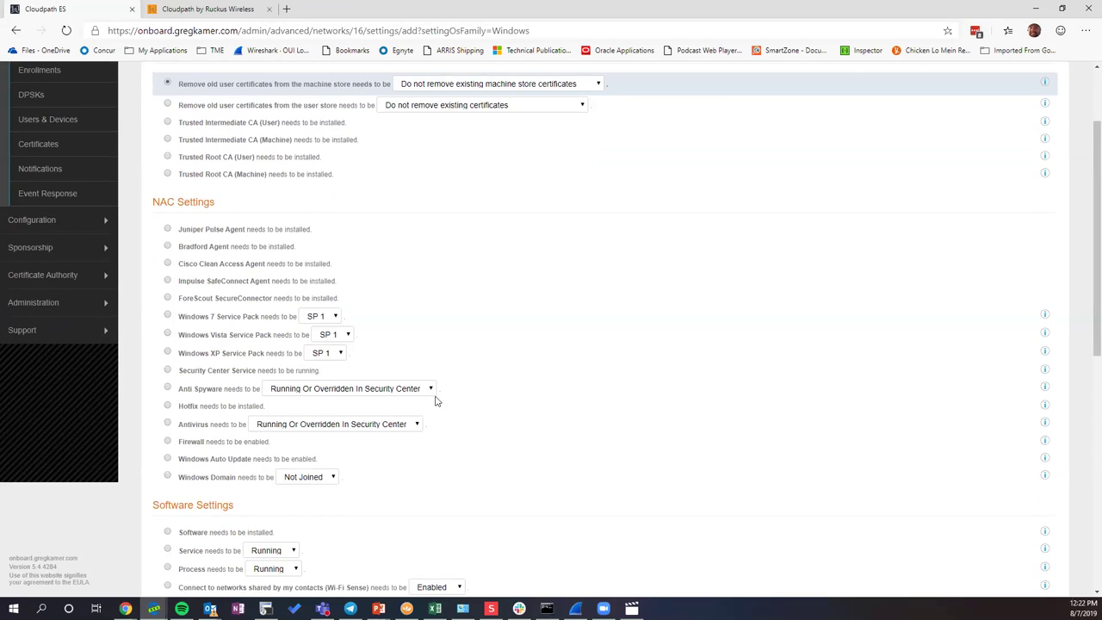
left_click(298, 478)
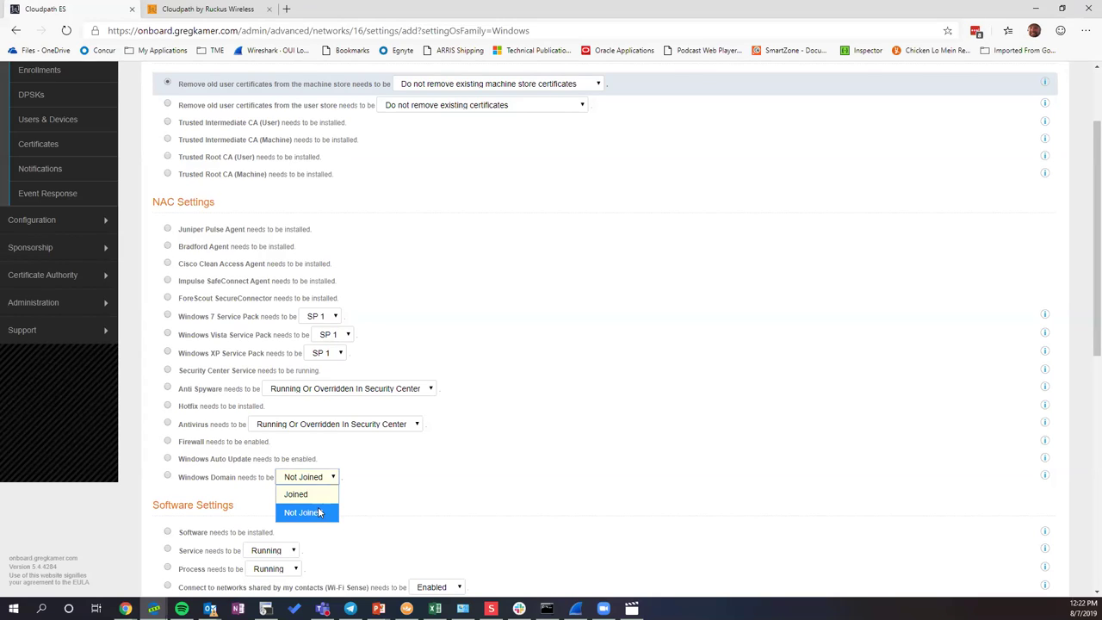
left_click(319, 512)
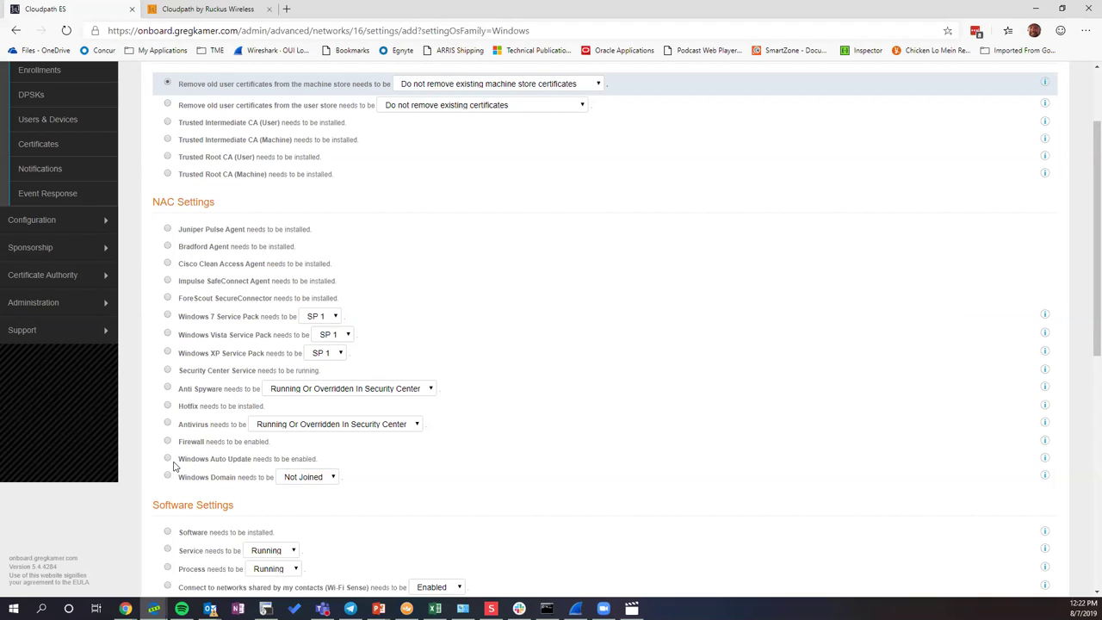
scroll(541, 385, "down", 2)
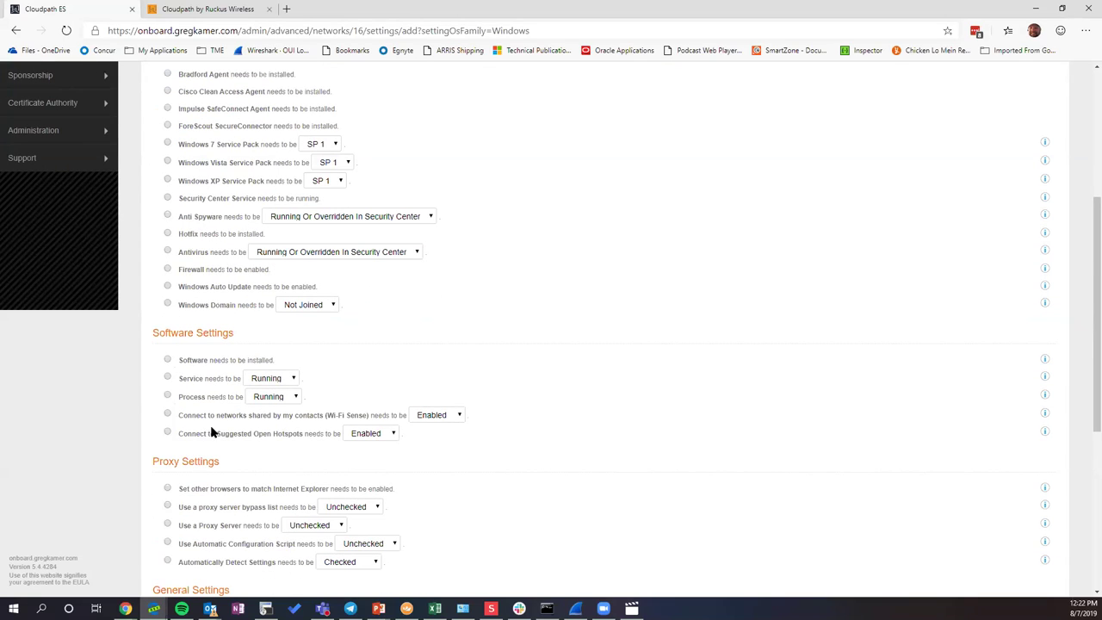
scroll(212, 431, "down", 1)
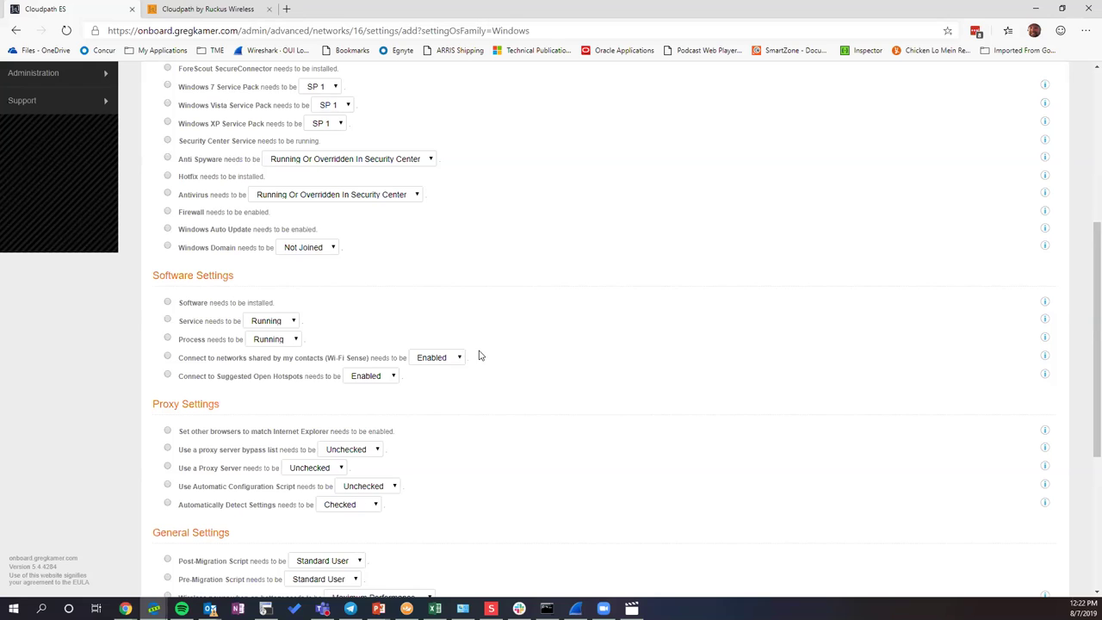
scroll(479, 356, "down", 1)
scroll(480, 356, "down", 4)
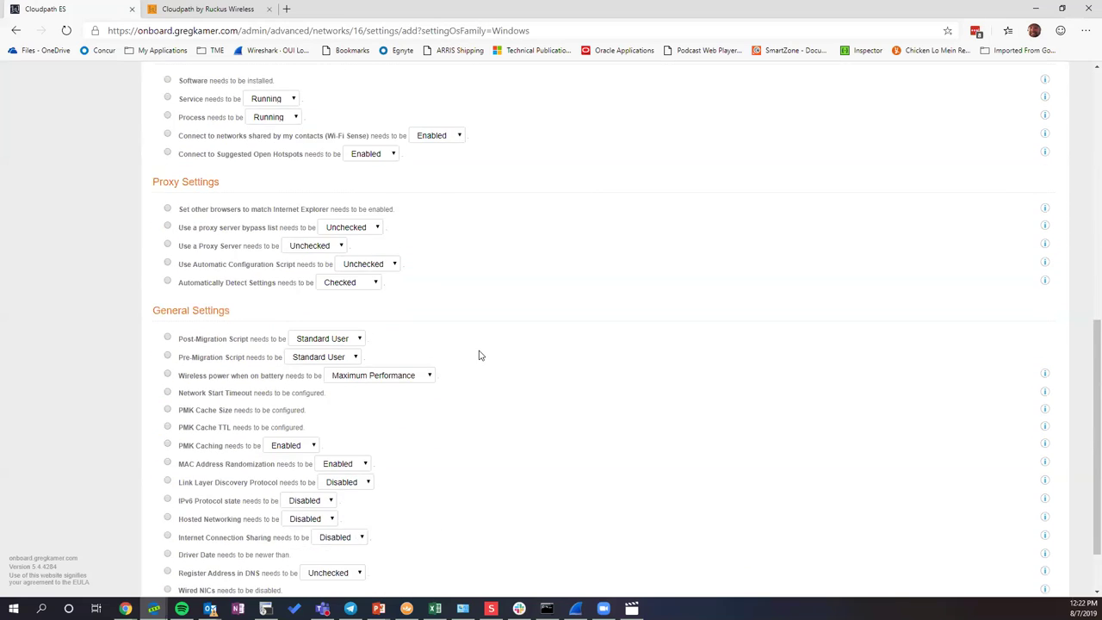
Cancel adding the Windows setting and review the CP Test Test OS settings from Windows through Linux and manually configured systems.
scroll(478, 355, "up", 15)
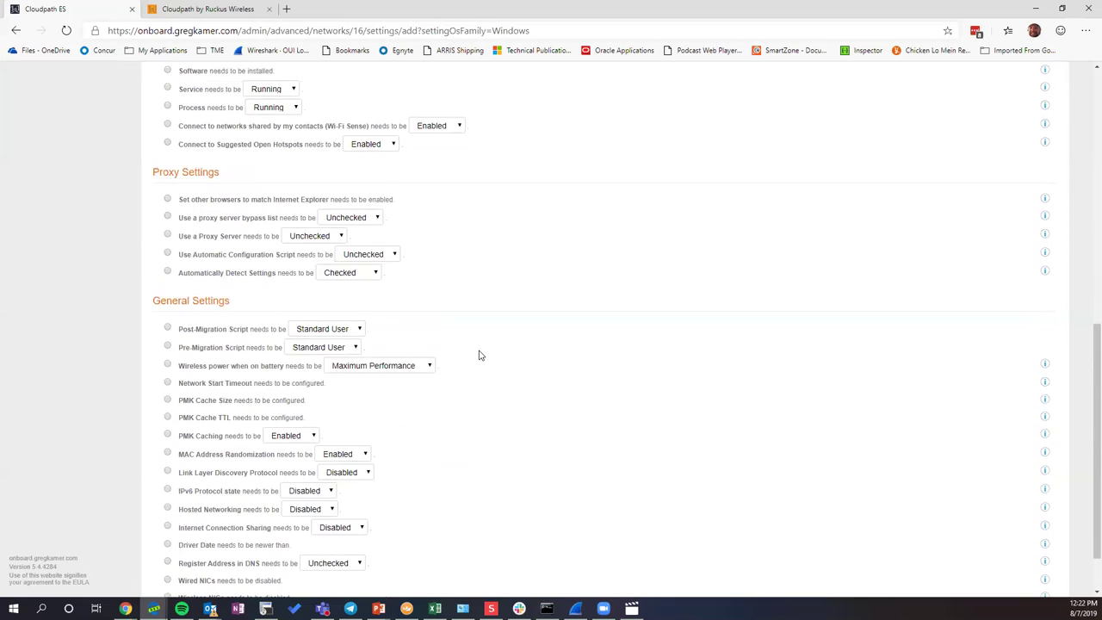
left_click(962, 124)
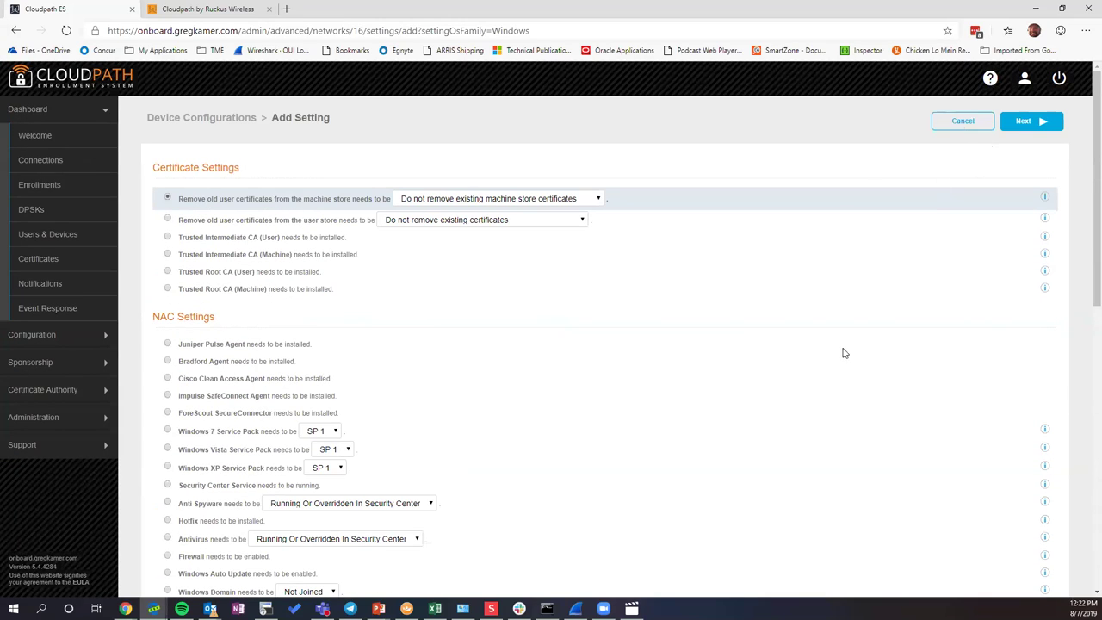
scroll(469, 417, "down", 3)
scroll(472, 417, "up", 1)
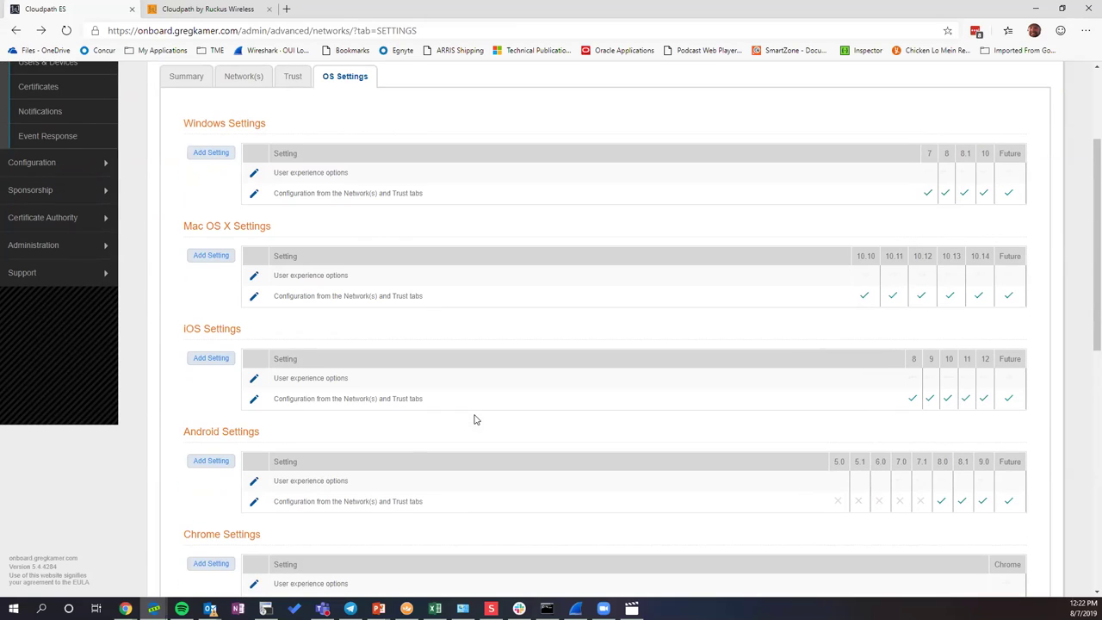
scroll(485, 407, "down", 1)
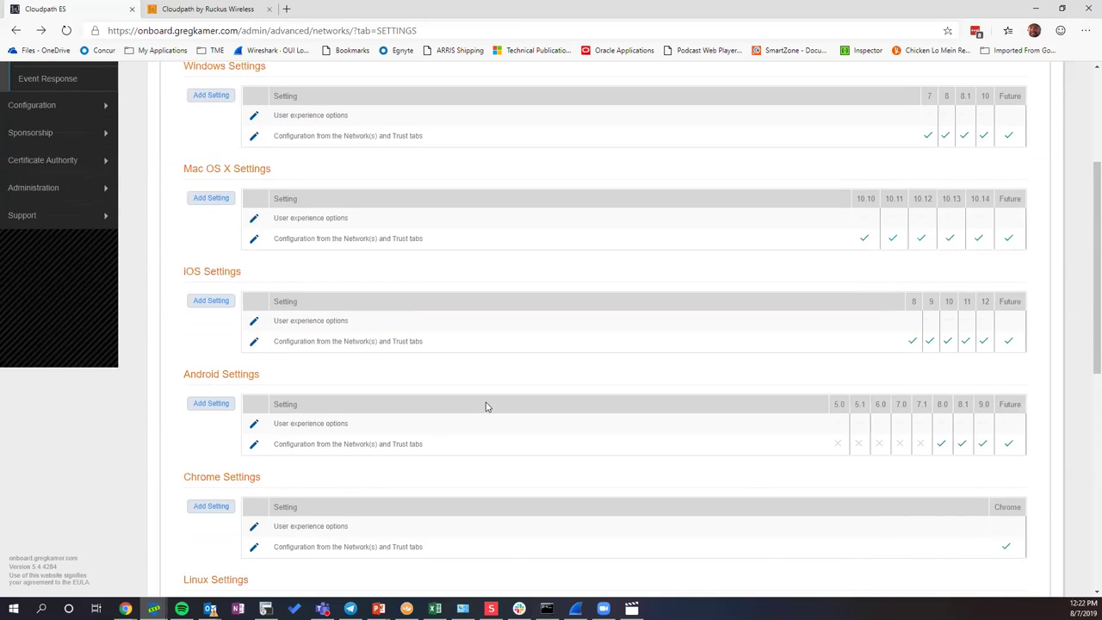
scroll(484, 405, "down", 2)
scroll(265, 473, "down", 3)
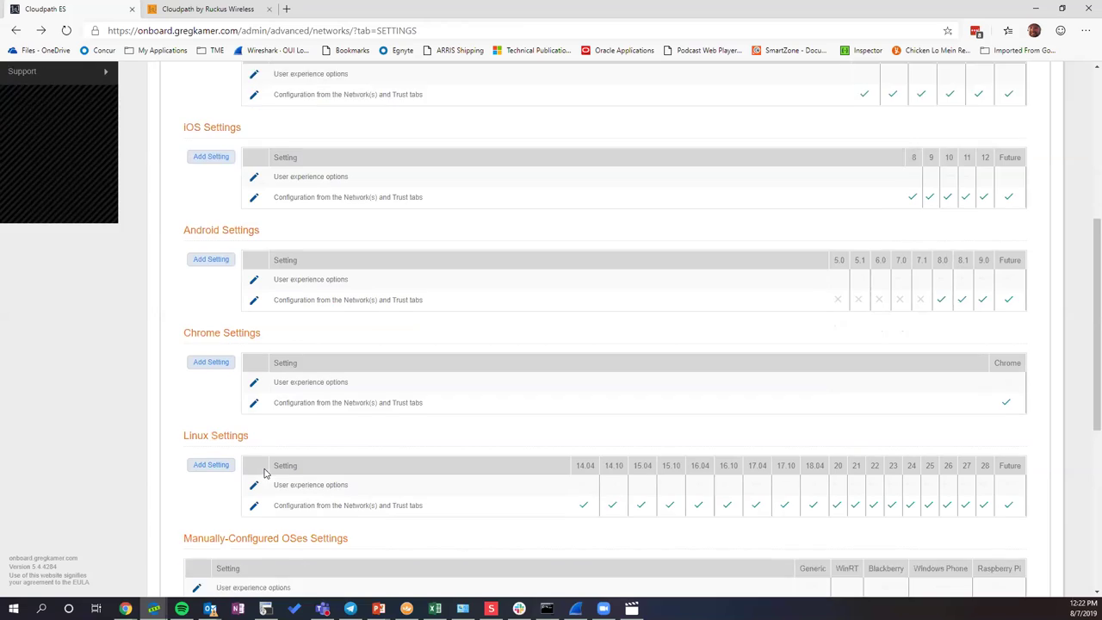
scroll(420, 516, "down", 2)
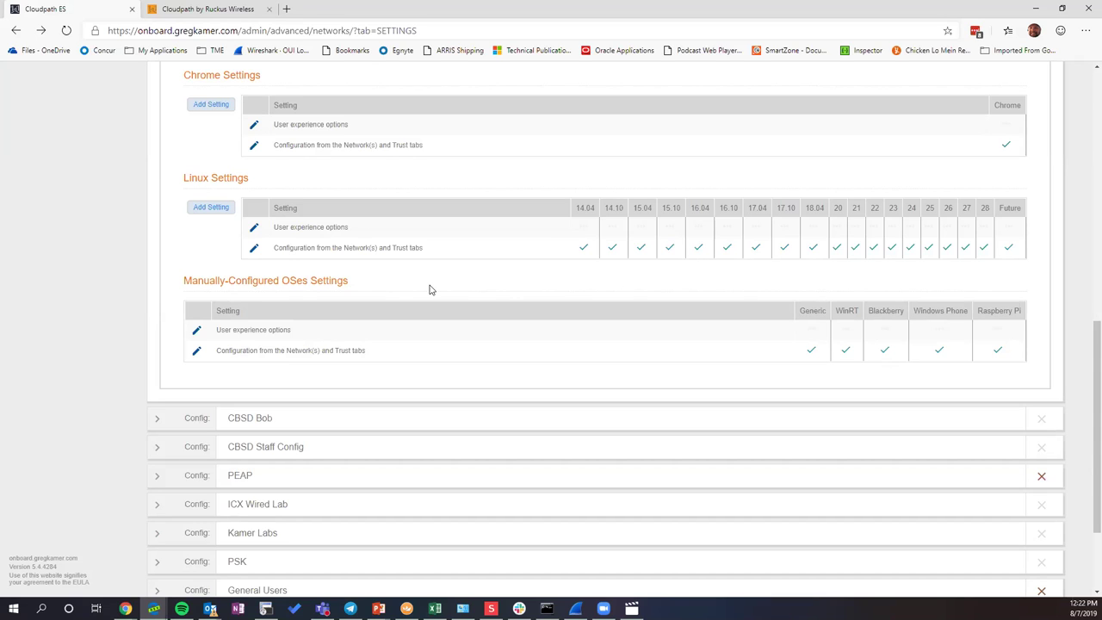
scroll(430, 290, "up", 8)
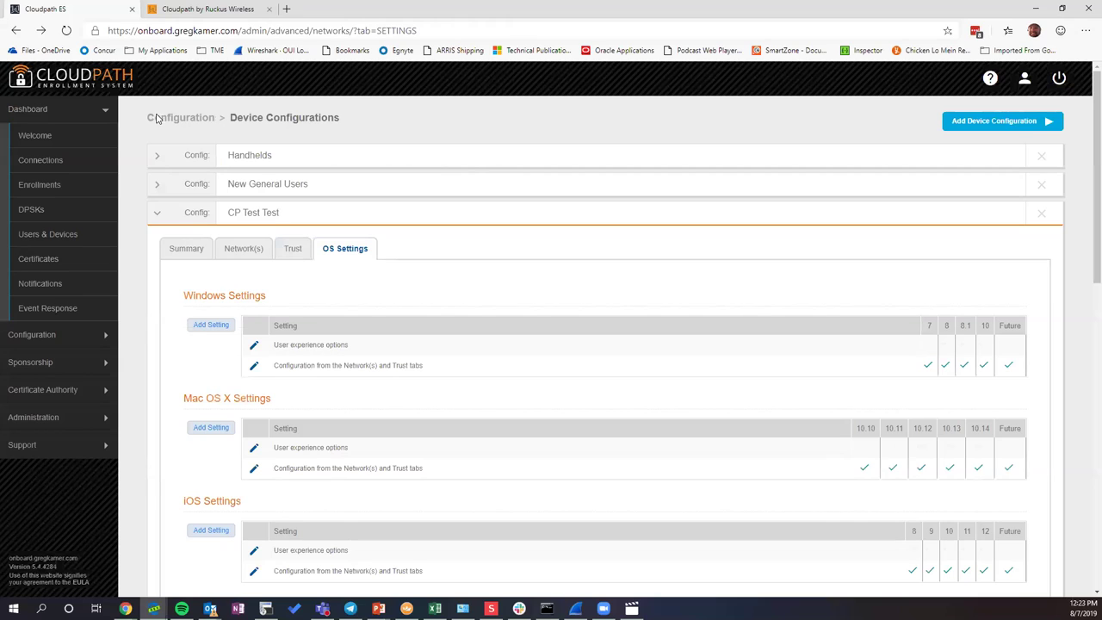
Open the BYOD Policy Template from the enrollment workflow's result and examine the unit options for its certificate expiration date.
left_click(50, 340)
left_click(83, 166)
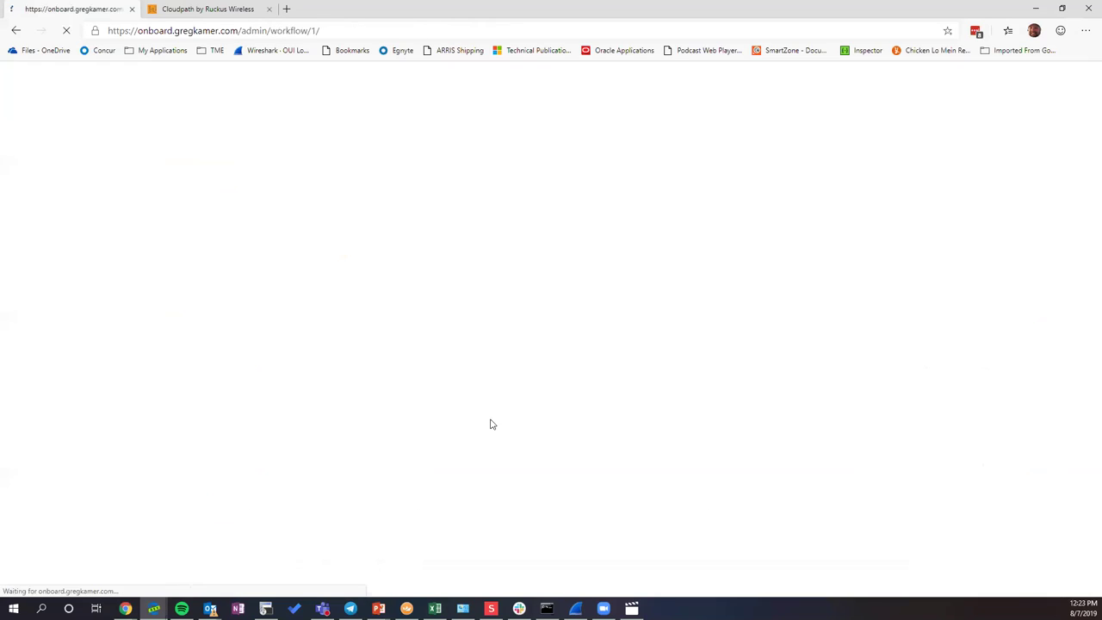
left_click(480, 532)
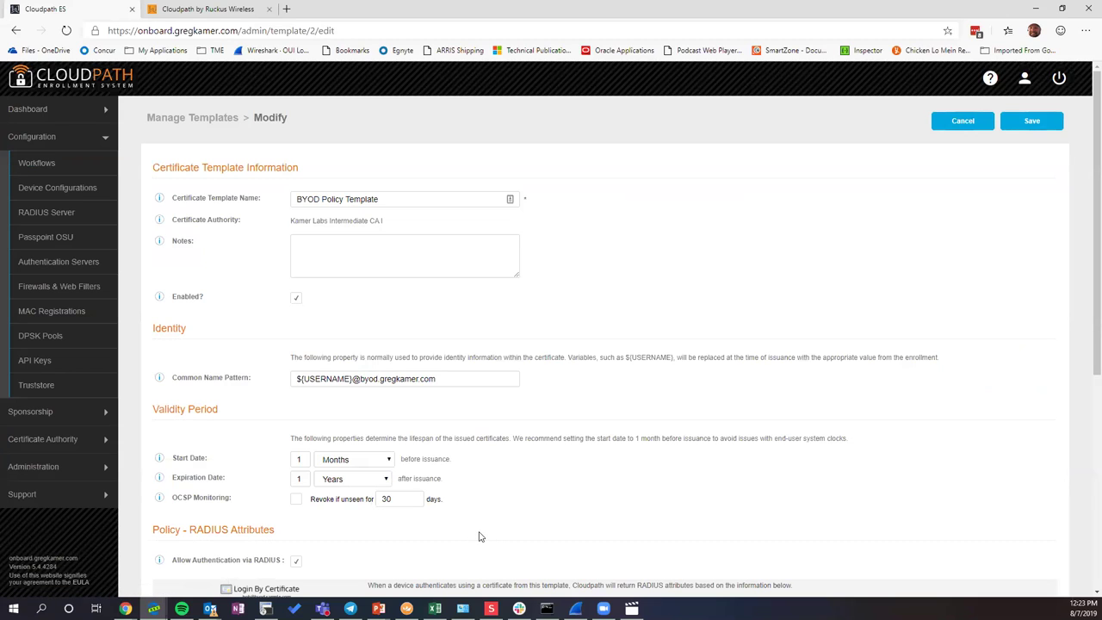
scroll(479, 533, "down", 2)
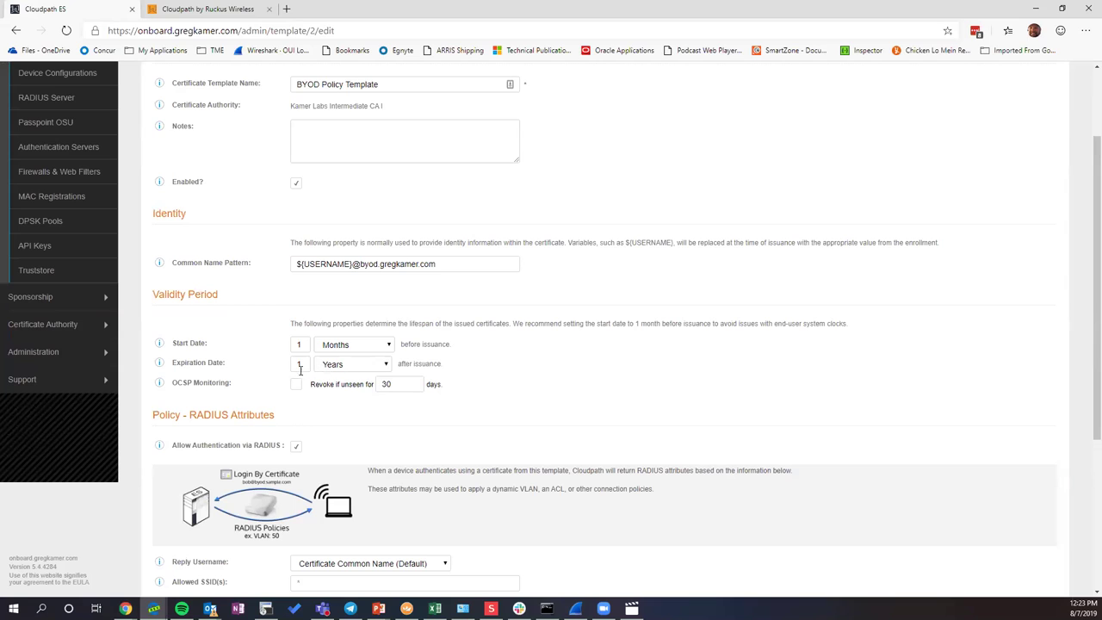
scroll(305, 370, "up", 1)
scroll(354, 373, "down", 1)
left_click(384, 366)
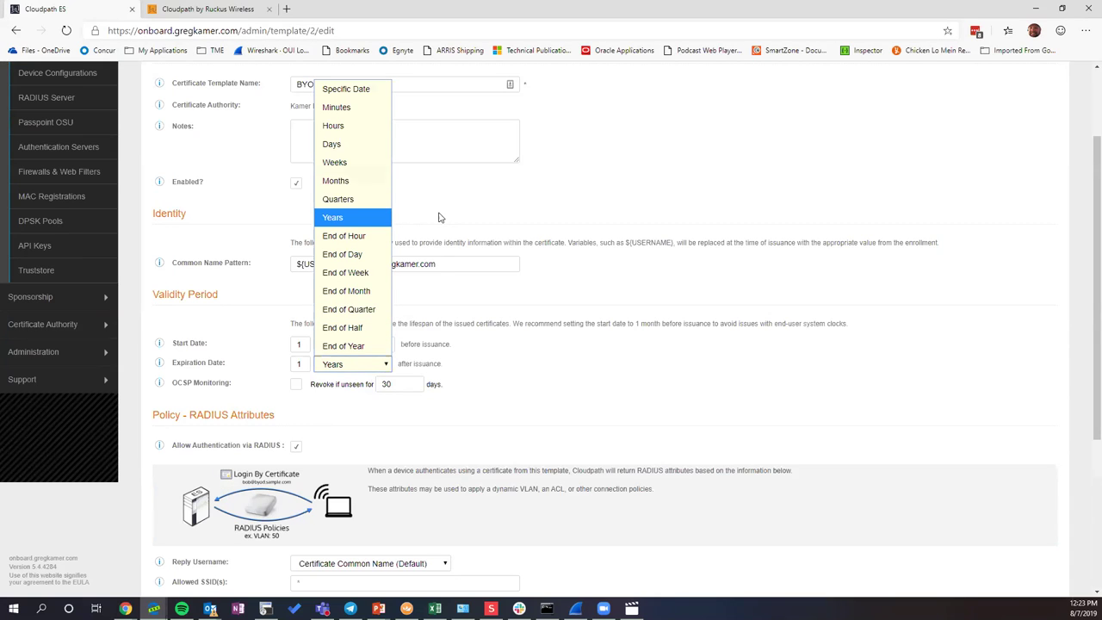
left_click(611, 216)
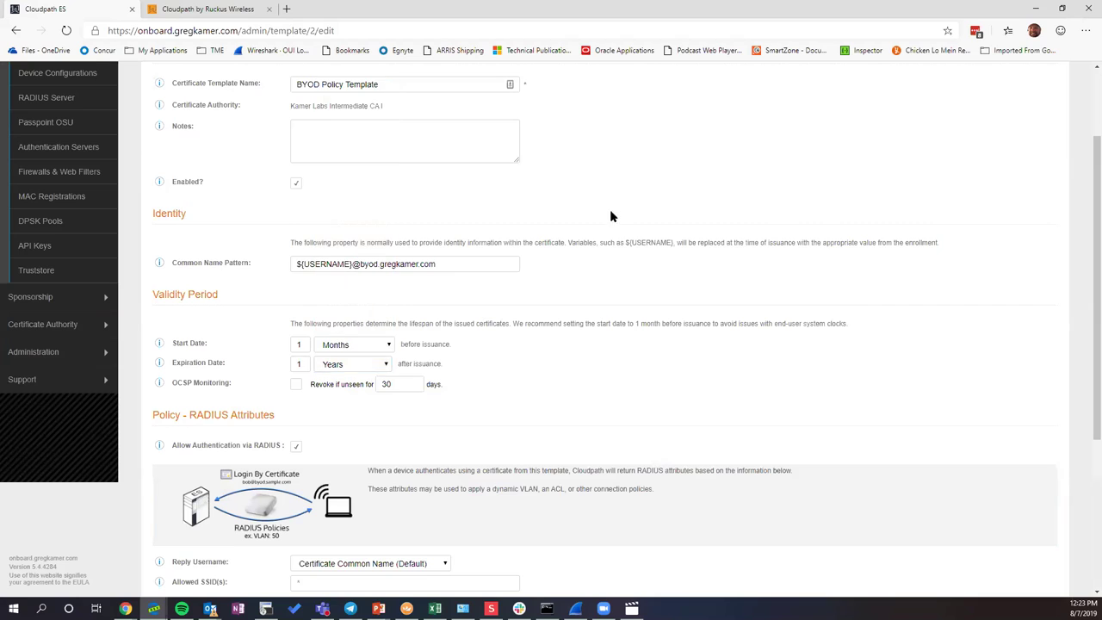
Enable OCSP monitoring in the certificate template and review the RADIUS policy attributes, including the allowed SSIDs.
scroll(609, 216, "down", 2)
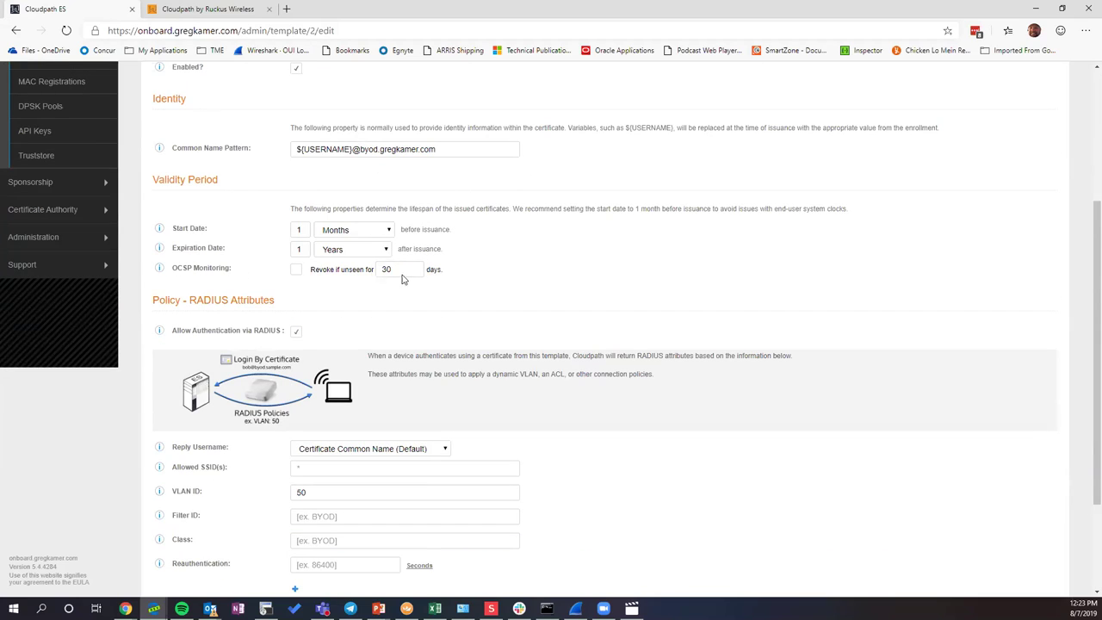
left_click(296, 272)
scroll(568, 365, "down", 1)
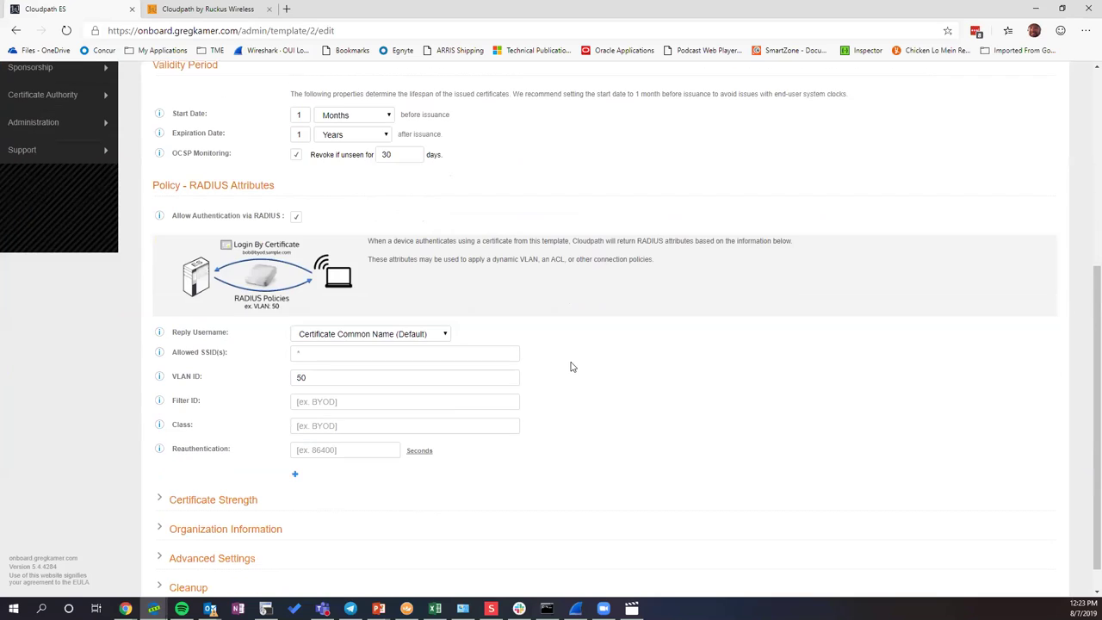
left_click(384, 355)
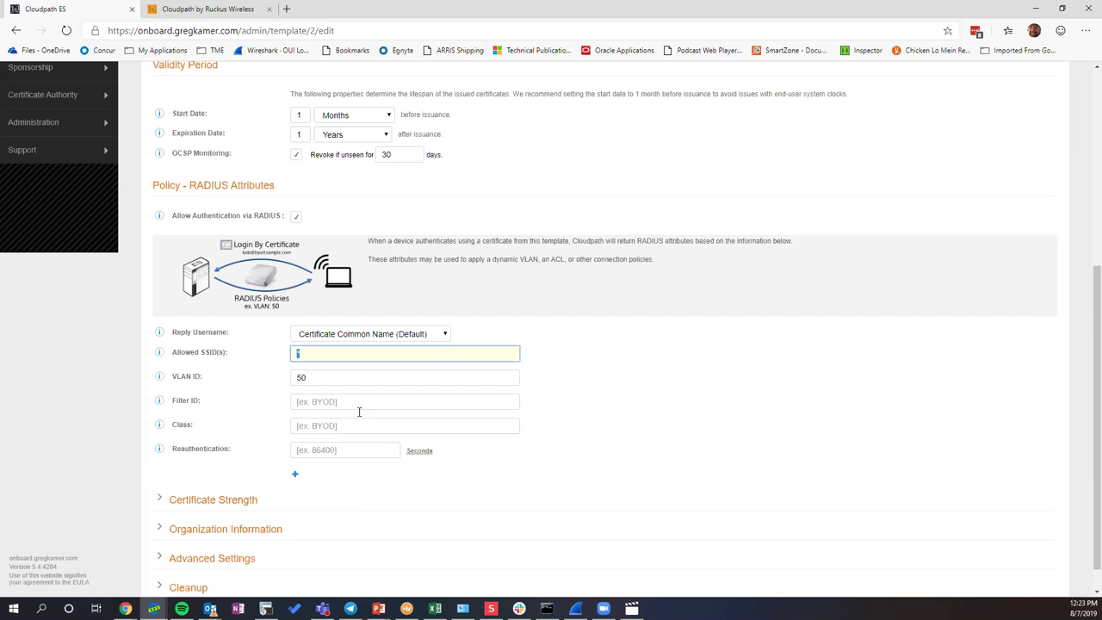
scroll(359, 411, "down", 1)
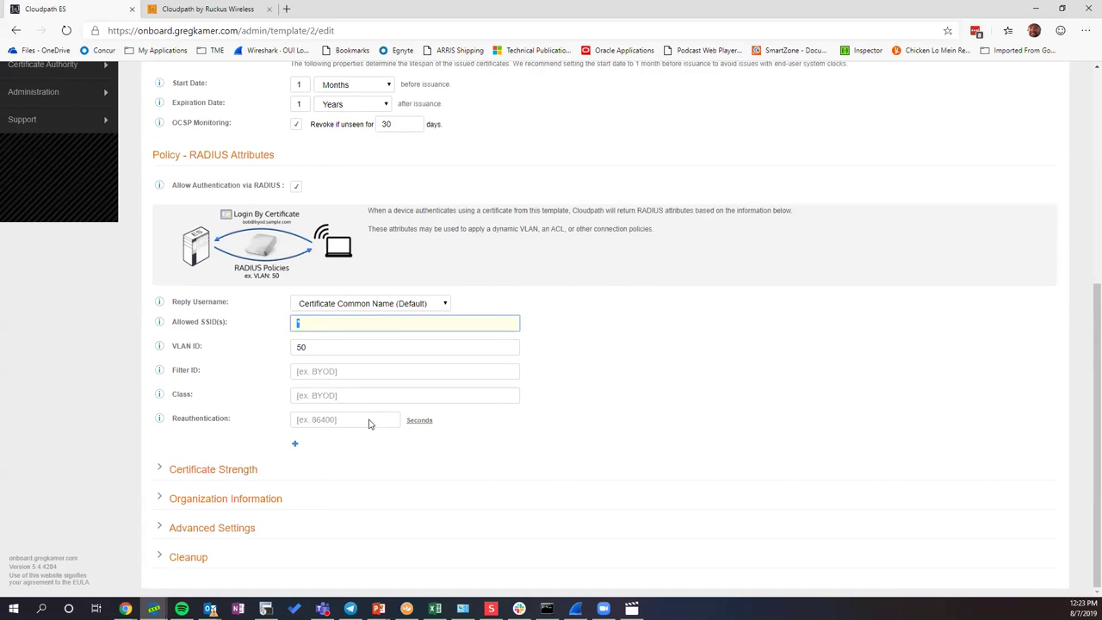
Add an additional RADIUS attribute row, examine the available vendor-specific attributes such as Foundry and Ruckus, and discard the template changes.
left_click(294, 443)
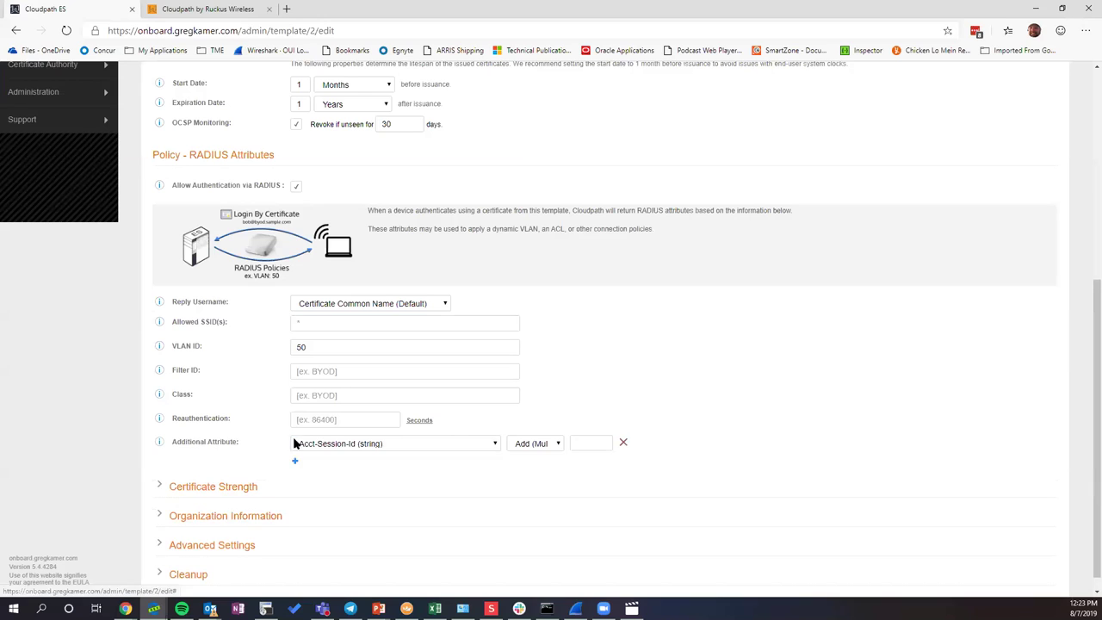
left_click(492, 444)
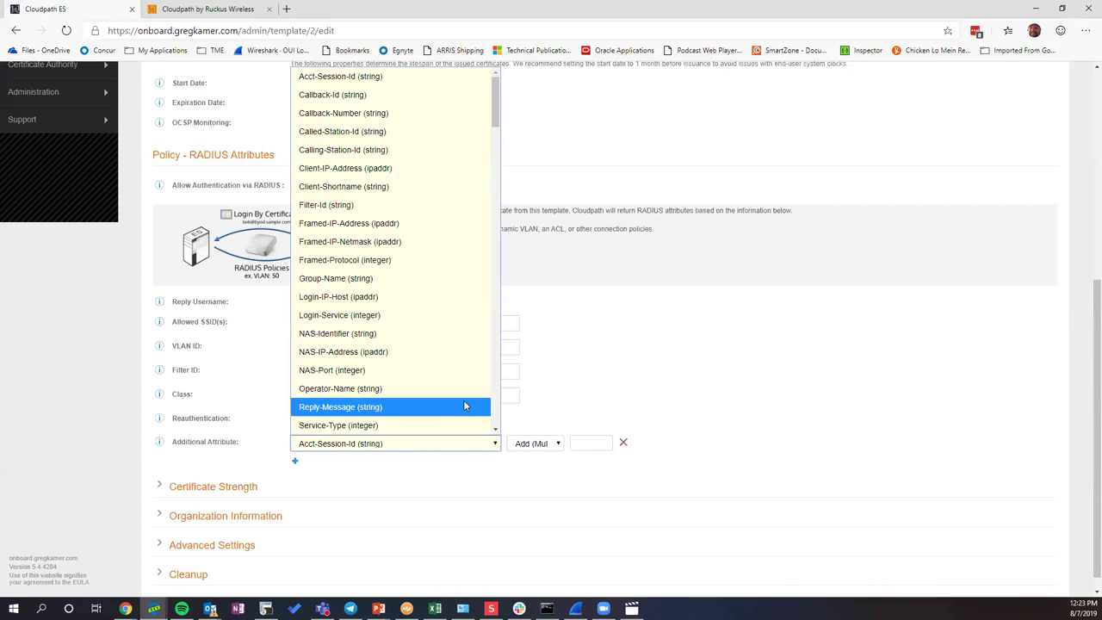
scroll(463, 401, "down", 15)
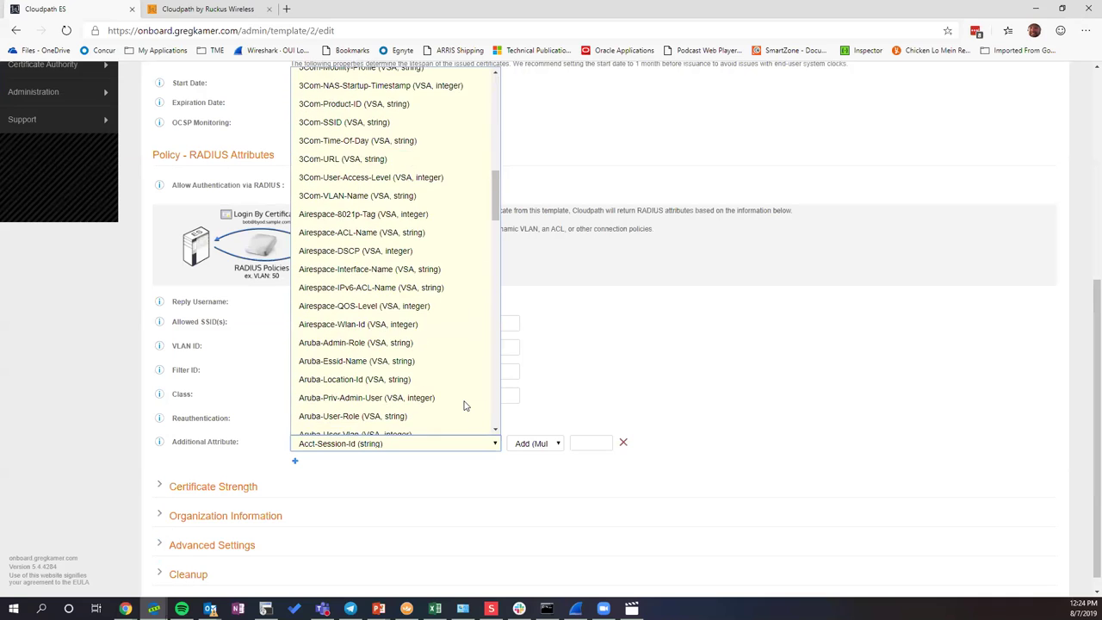
scroll(463, 406, "down", 5)
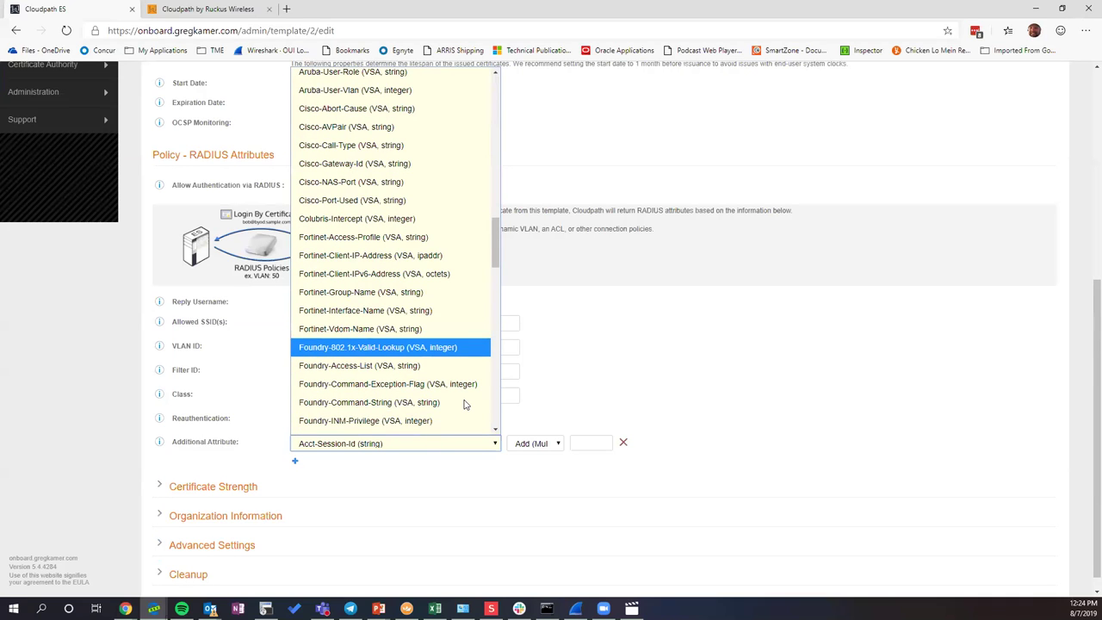
scroll(463, 406, "down", 5)
scroll(465, 405, "up", 3)
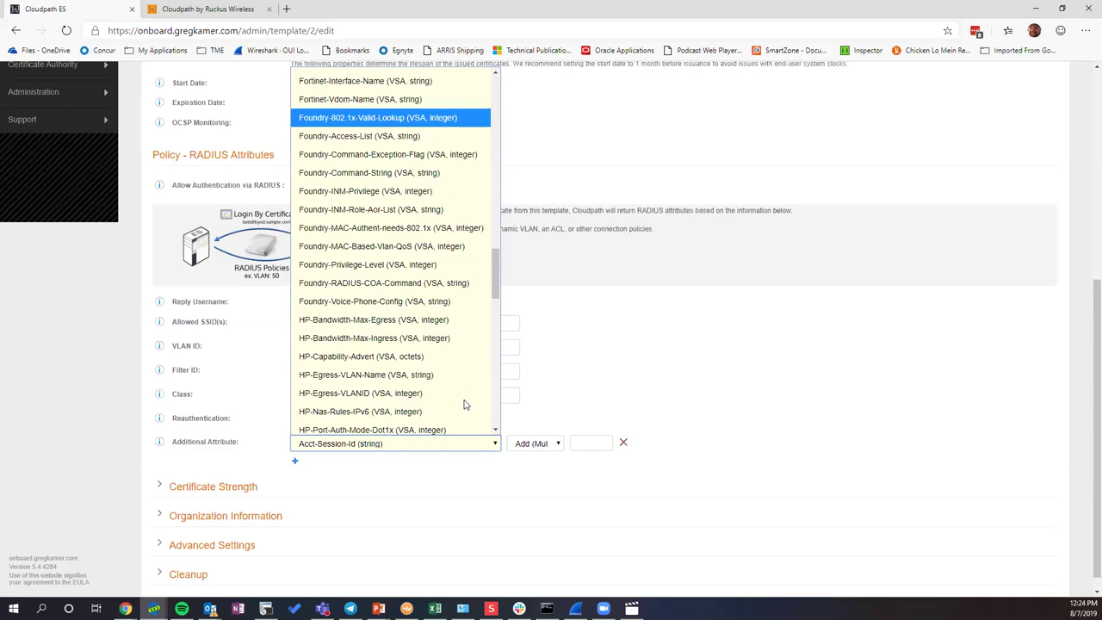
scroll(465, 404, "up", 2)
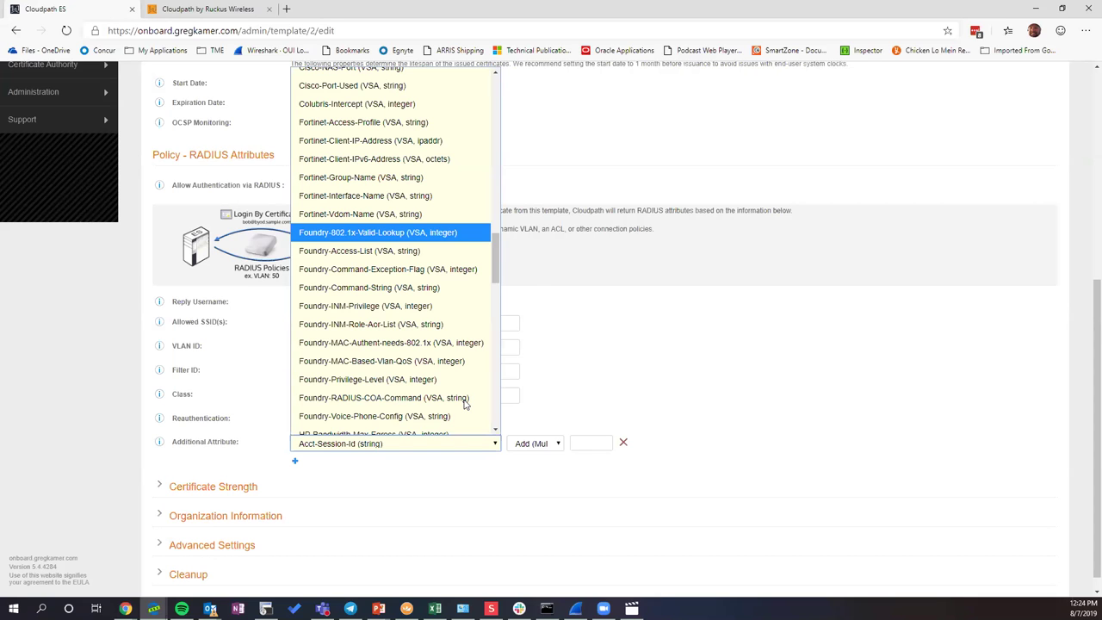
scroll(433, 337, "down", 2)
scroll(433, 337, "down", 7)
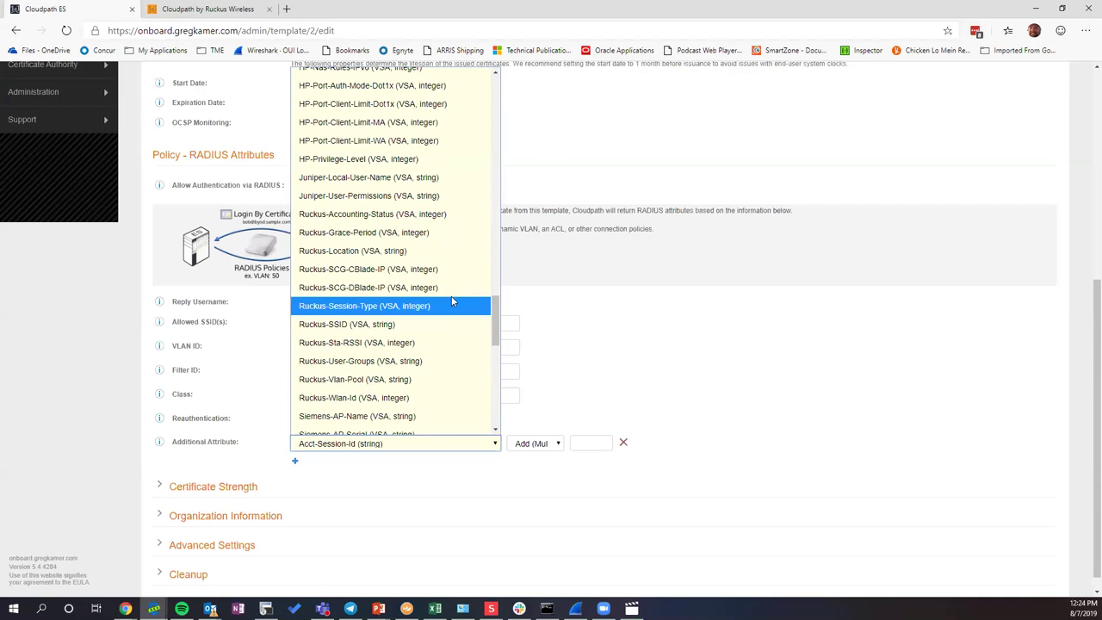
left_click(617, 310)
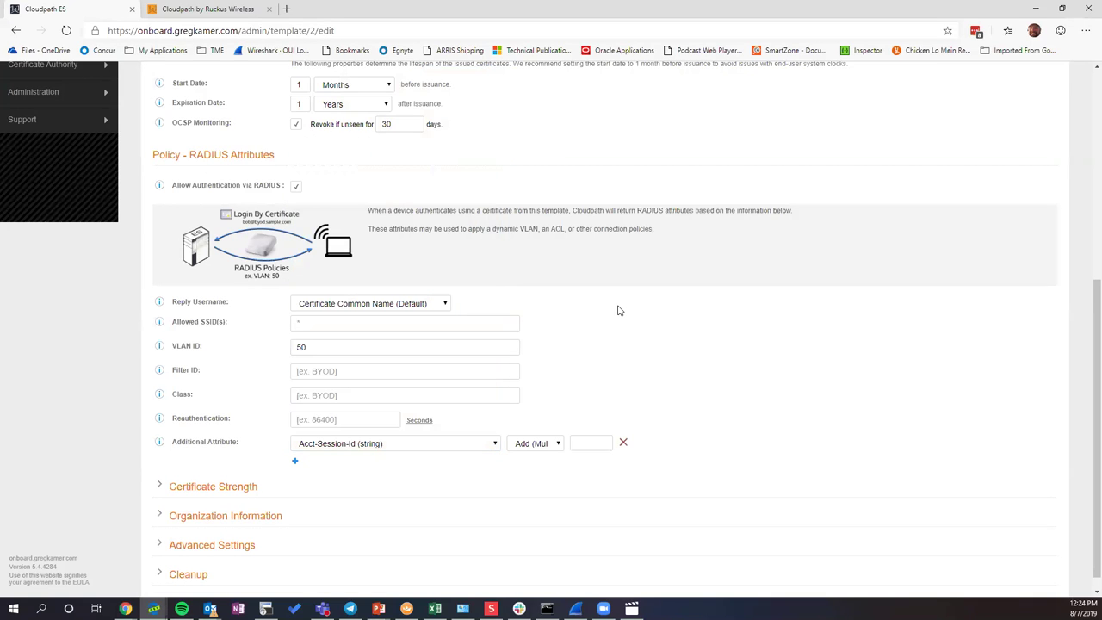
scroll(783, 236, "up", 10)
left_click(941, 123)
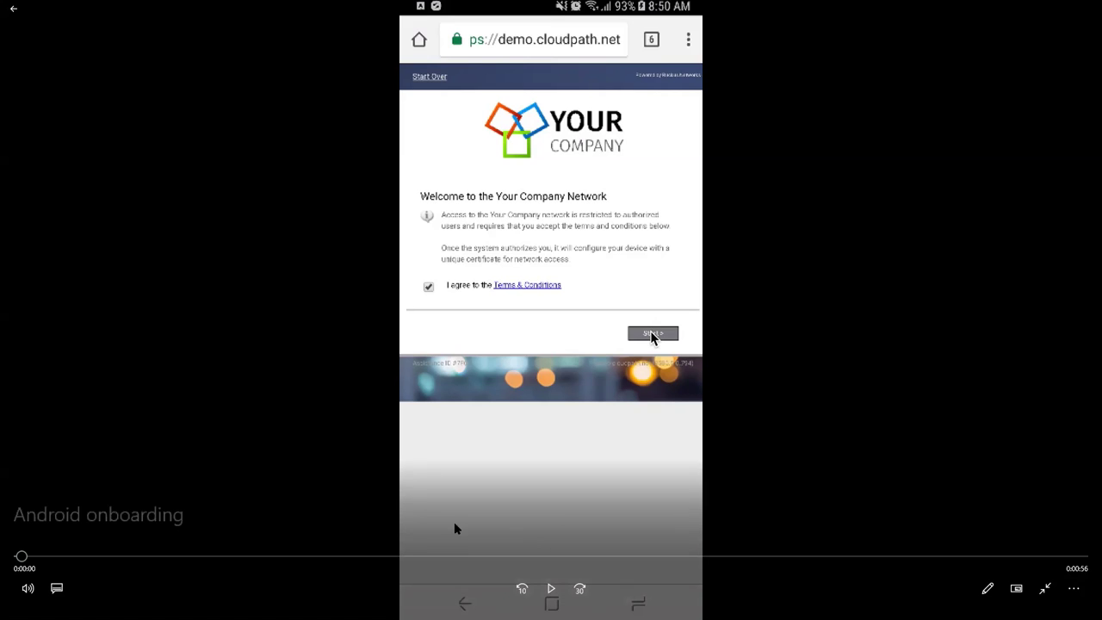
Play the Android onboarding demo and sign in to the enrollment portal with the account password.
left_click(558, 595)
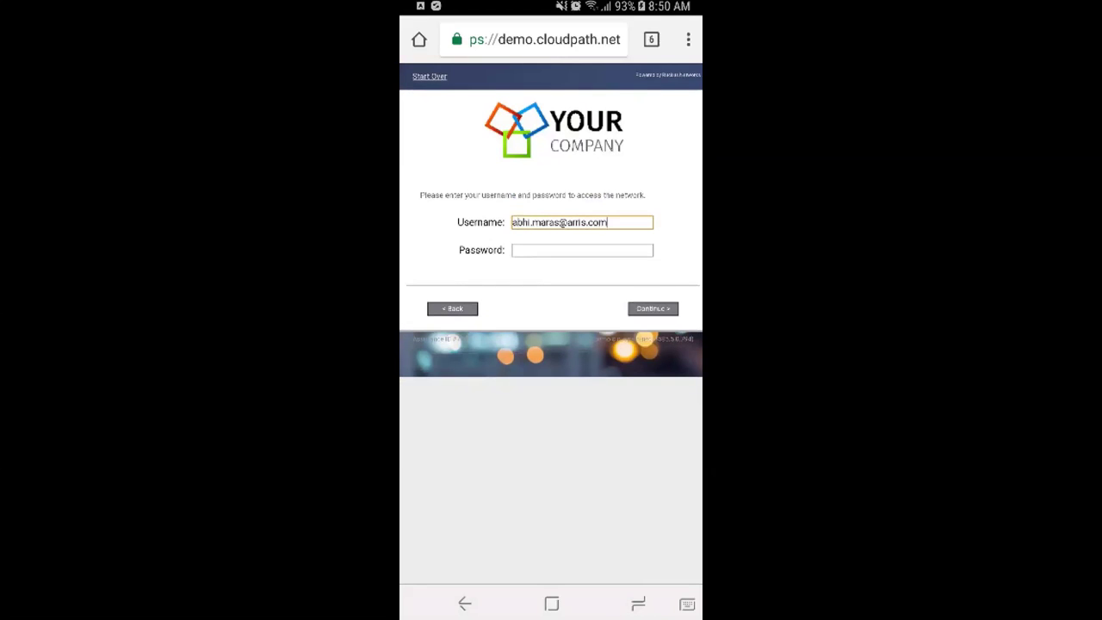
left_click(640, 252)
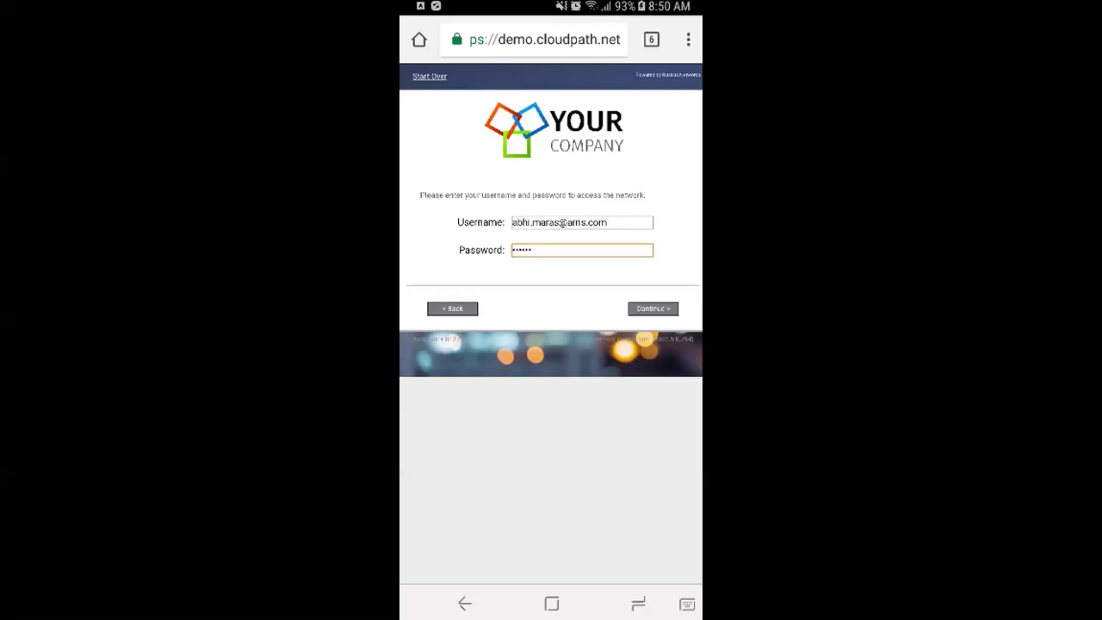
type("***")
left_click(656, 308)
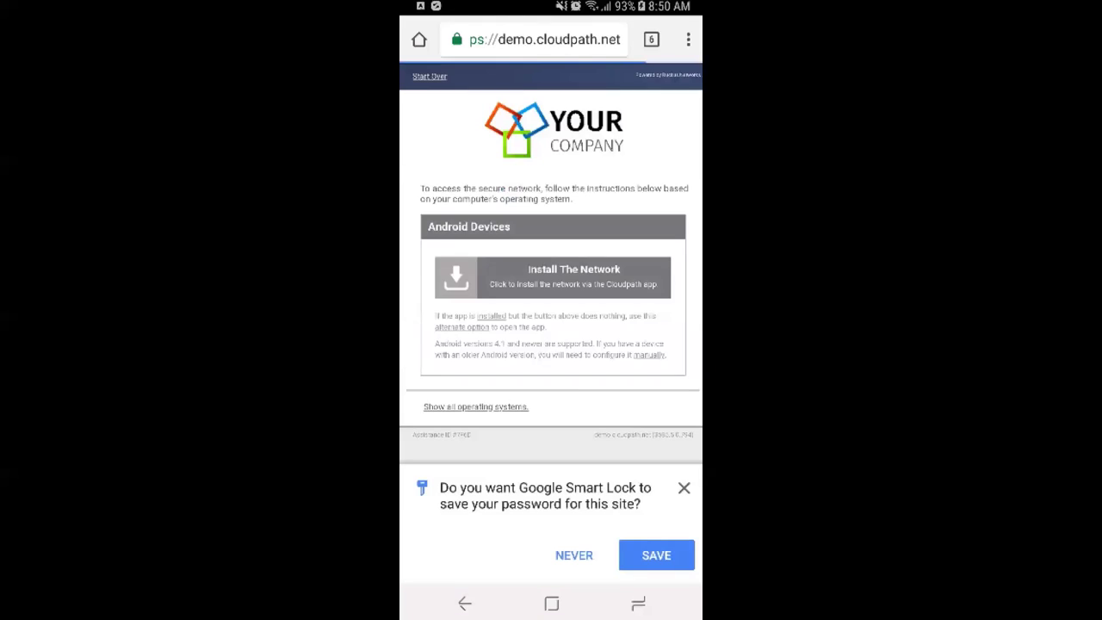
Decline saving the password for the site and install the network on the Android device via the Cloudpath app.
left_click(670, 540)
left_click(574, 555)
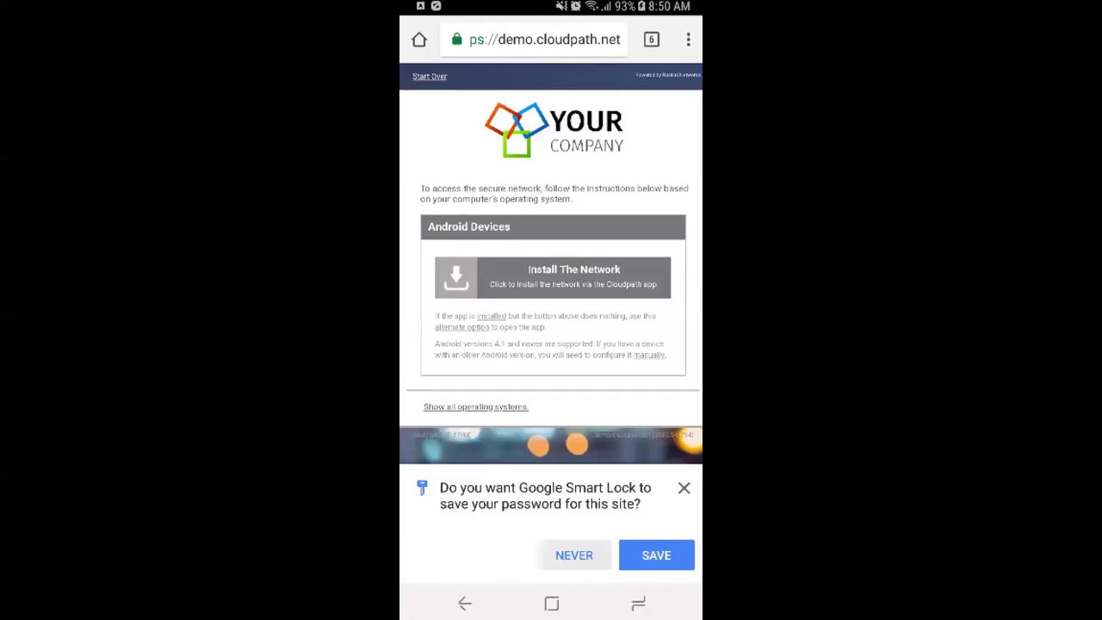
left_click(585, 276)
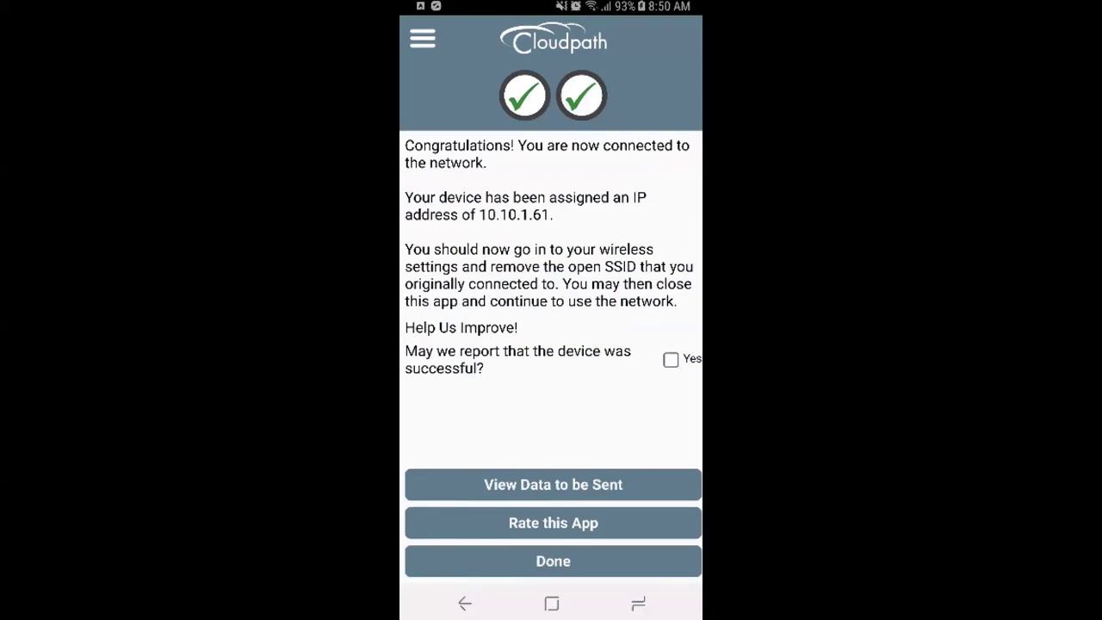
Close the Android onboarding video, switch to the Cloudpath ES Product Brief presentation in PowerPoint, and show closing slide 31.
mouse_move(816, 333)
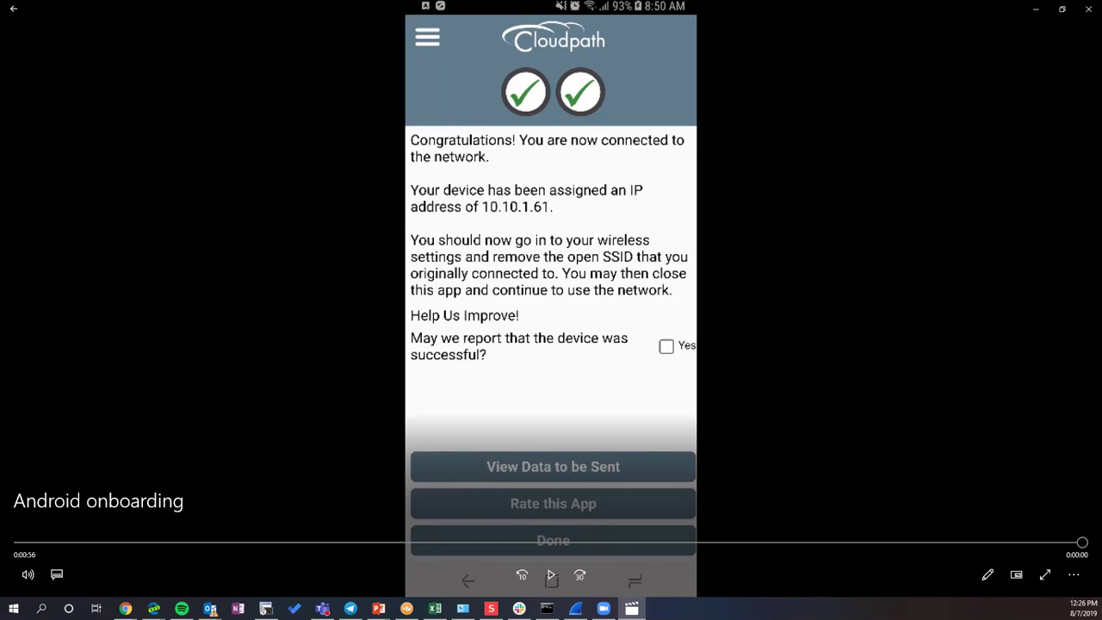
left_click(1088, 9)
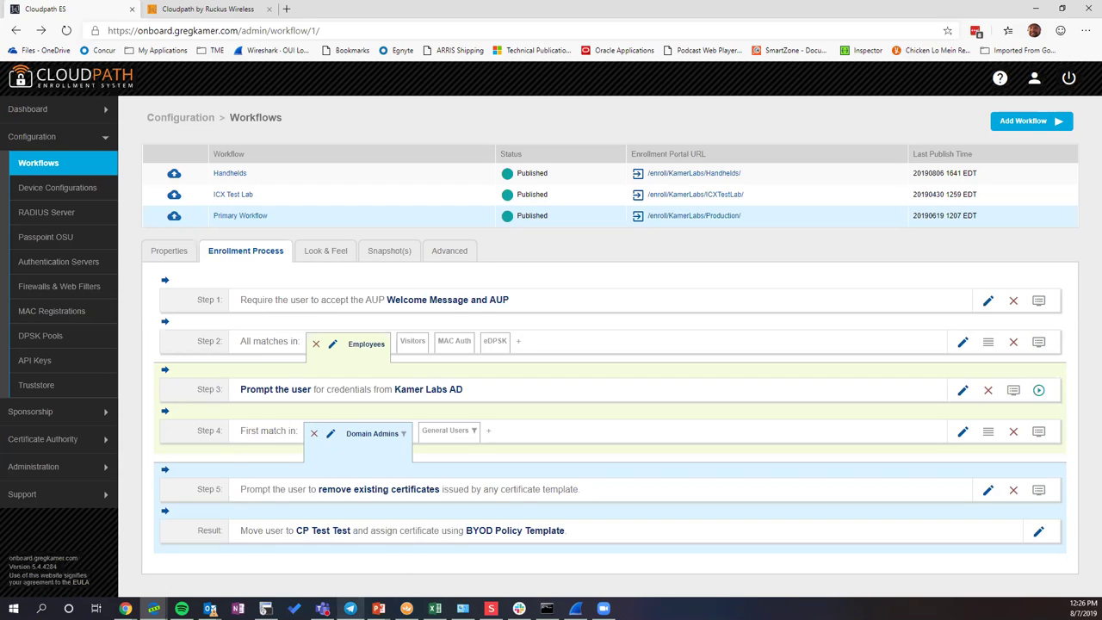
left_click(377, 608)
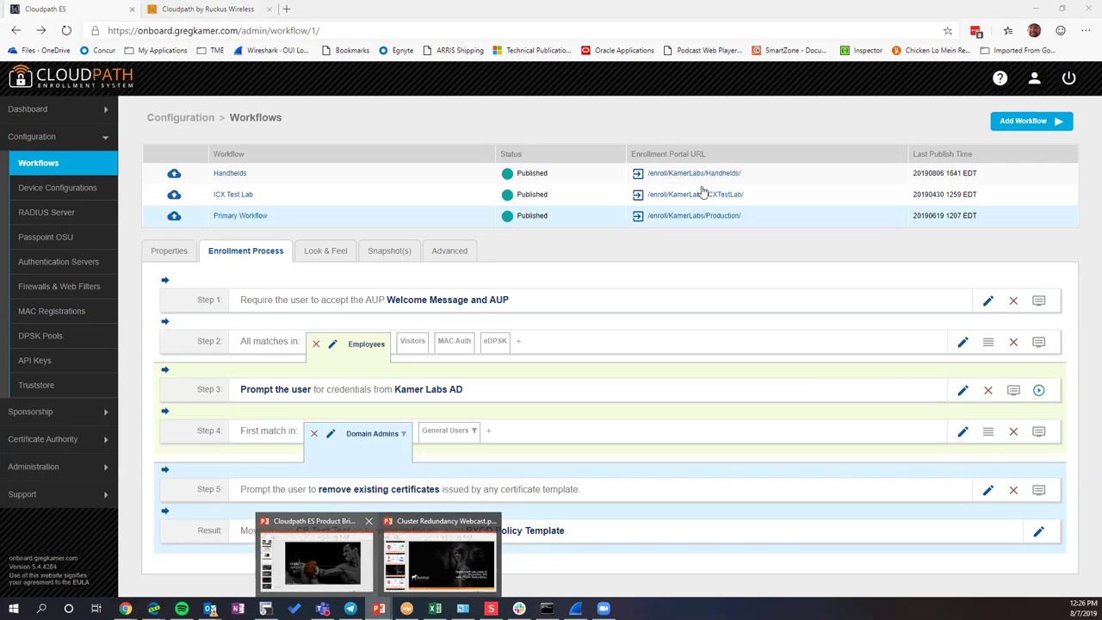
left_click(317, 559)
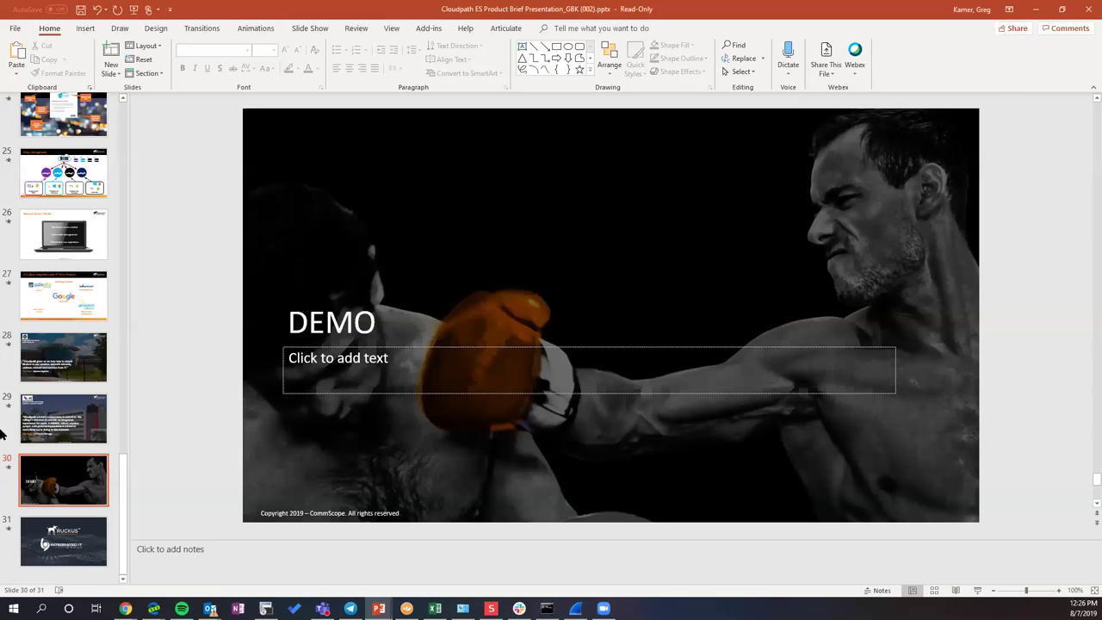
left_click(83, 535)
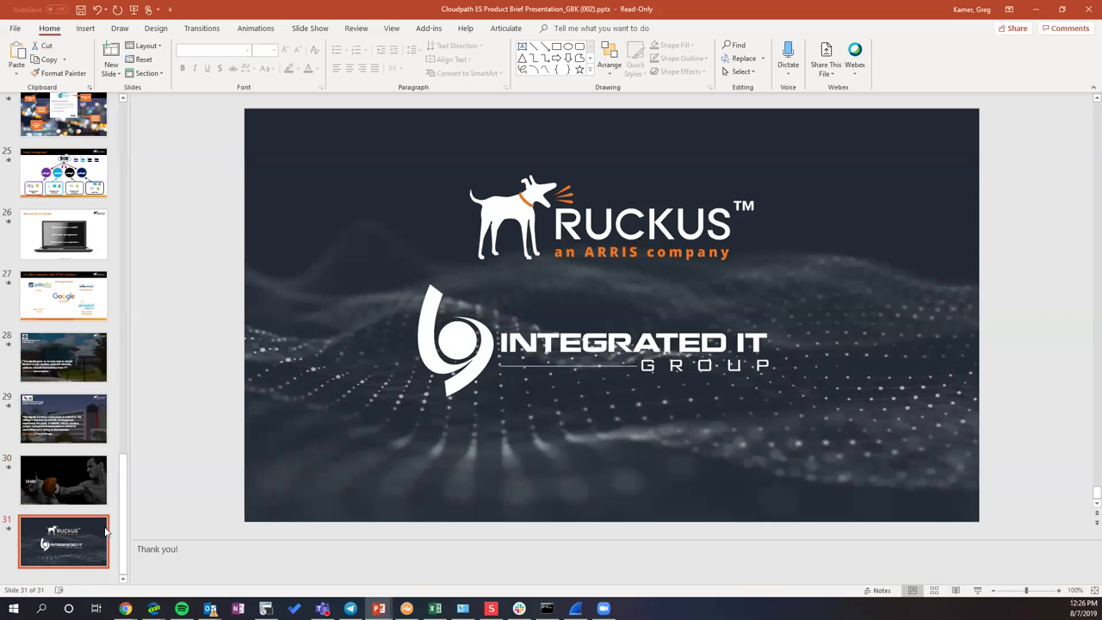